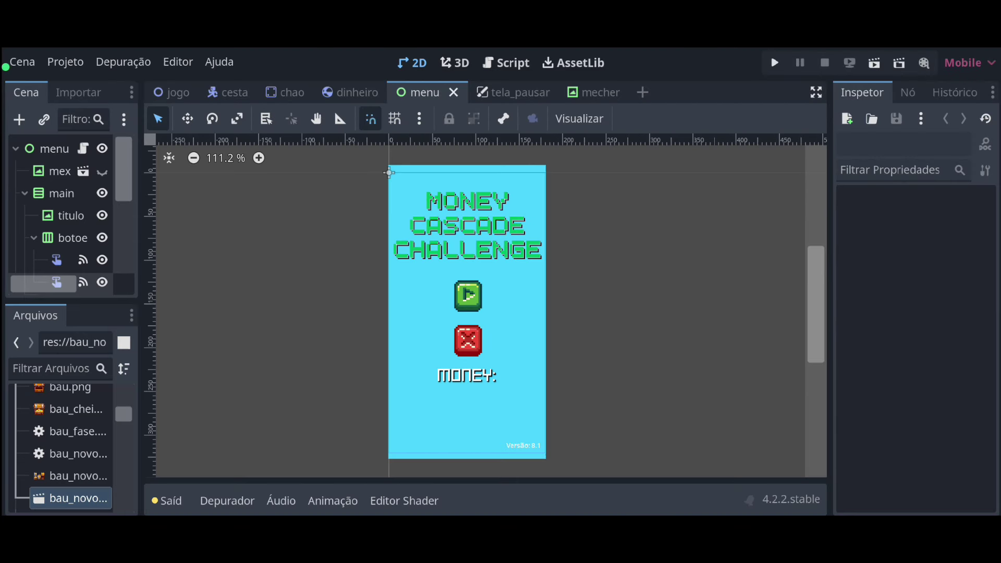
- Switch from the jogo scene to the cesta chest scene and zoom in slightly
{"action": "left_click", "coordinate": [164, 91]}
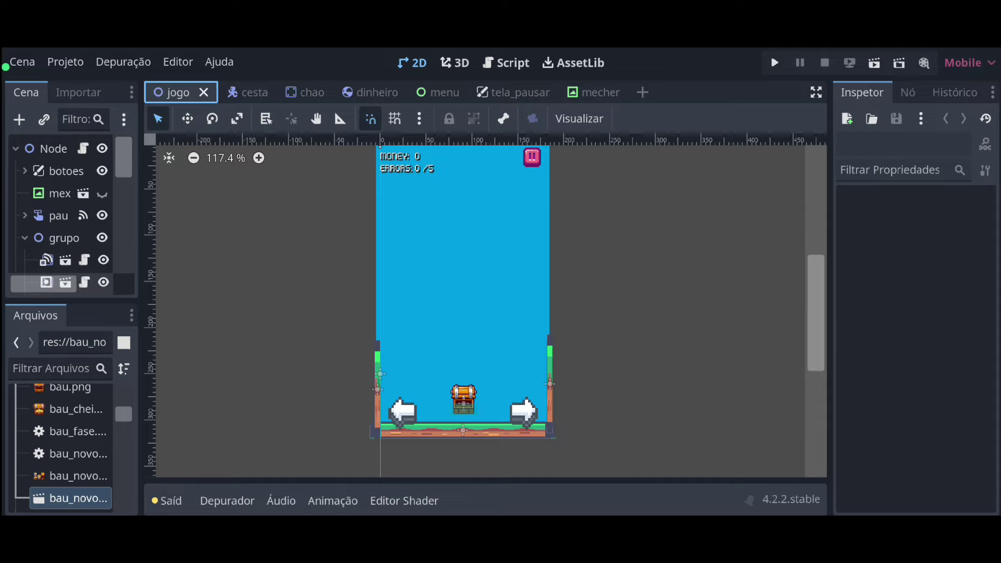
{"action": "key", "text": "ctrl+Tab"}
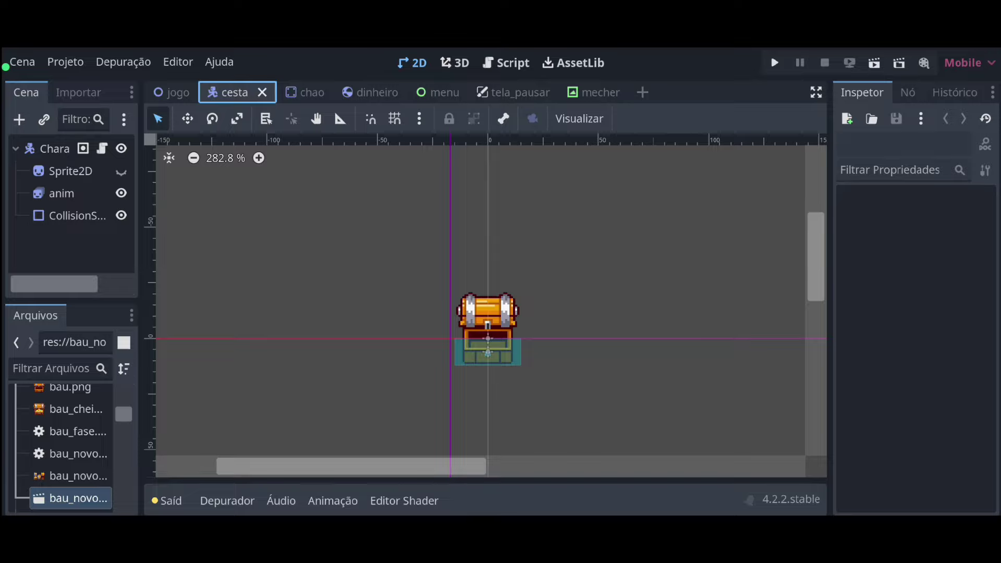
{"action": "scroll", "coordinate": [463, 334], "scroll_direction": "up", "scroll_amount": 5}
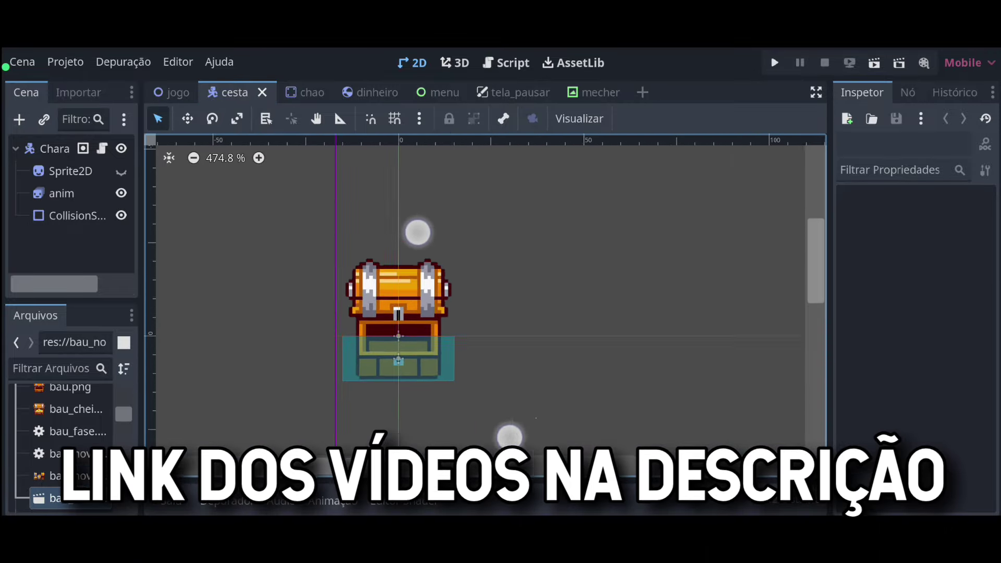
{"action": "scroll", "coordinate": [349, 414], "scroll_direction": "up", "scroll_amount": 5}
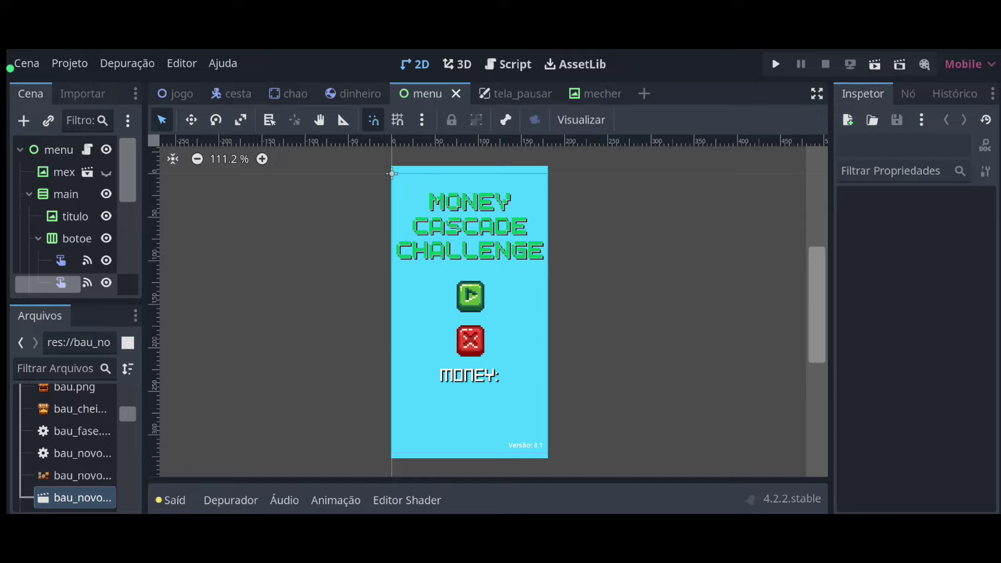
- Return to jogo, reopen cesta, and zoom the canvas closely onto the pixel-art chest
{"action": "left_click", "coordinate": [174, 93]}
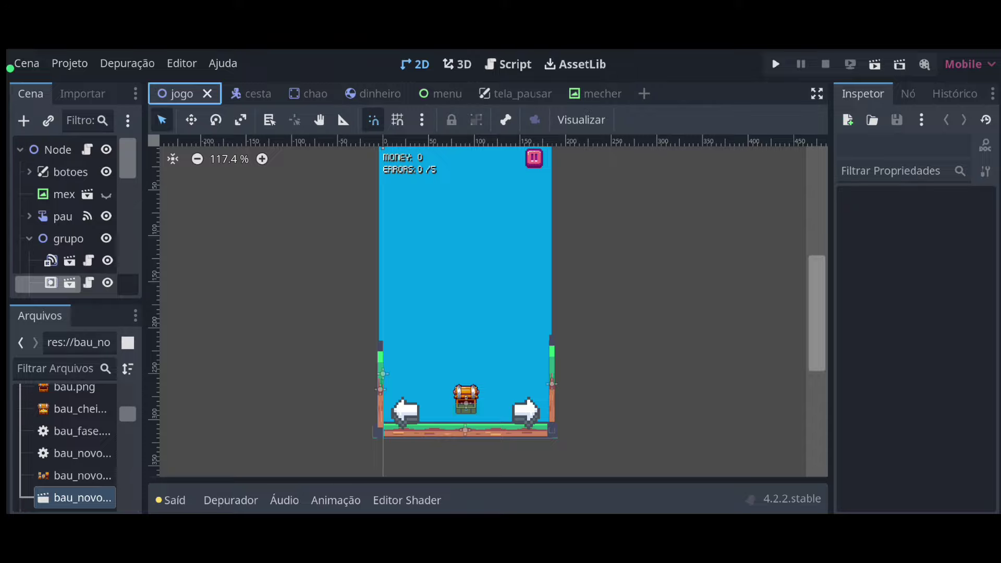
{"action": "left_click", "coordinate": [238, 94]}
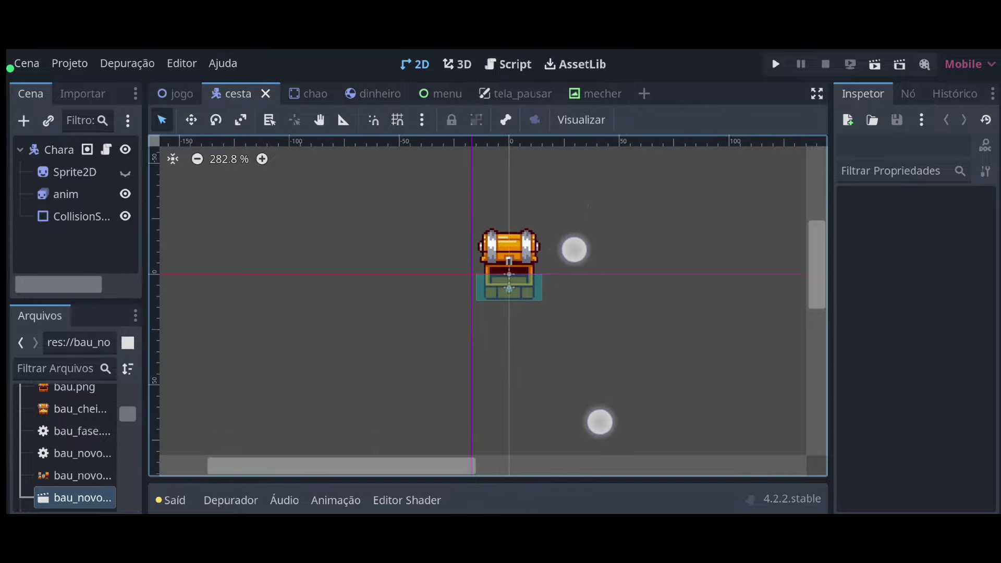
{"action": "scroll", "coordinate": [702, 266], "scroll_direction": "up", "scroll_amount": 3}
{"action": "scroll", "coordinate": [686, 270], "scroll_direction": "up", "scroll_amount": 2}
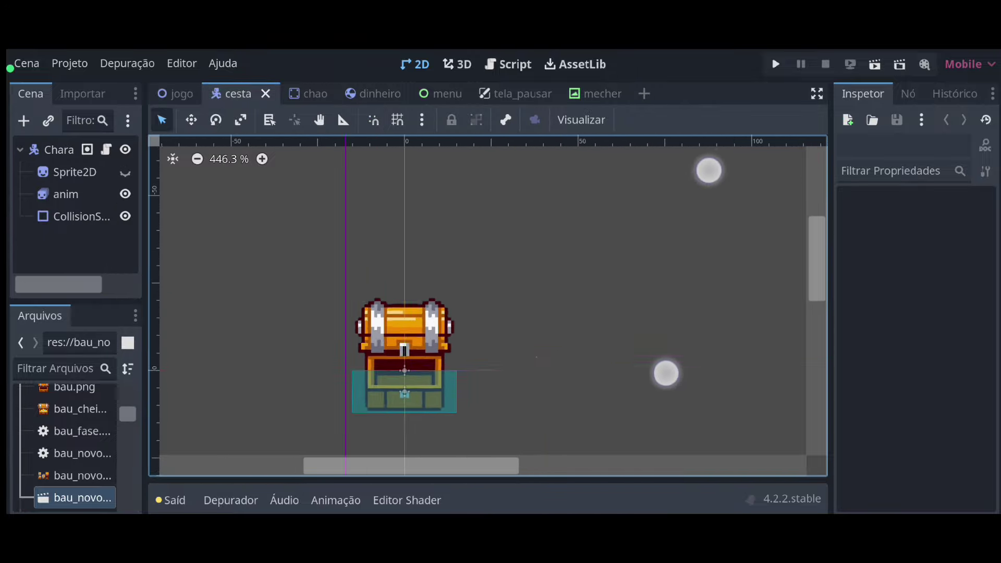
{"action": "scroll", "coordinate": [573, 292], "scroll_direction": "up", "scroll_amount": 1}
{"action": "scroll", "coordinate": [487, 319], "scroll_direction": "up", "scroll_amount": 1}
{"action": "scroll", "coordinate": [462, 337], "scroll_direction": "up", "scroll_amount": 4}
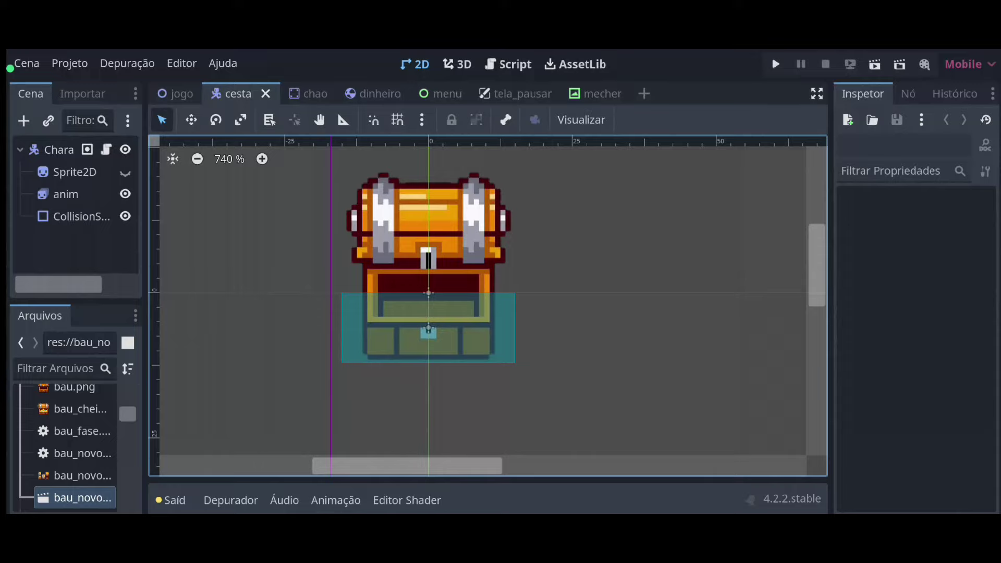
{"action": "left_click", "coordinate": [65, 194]}
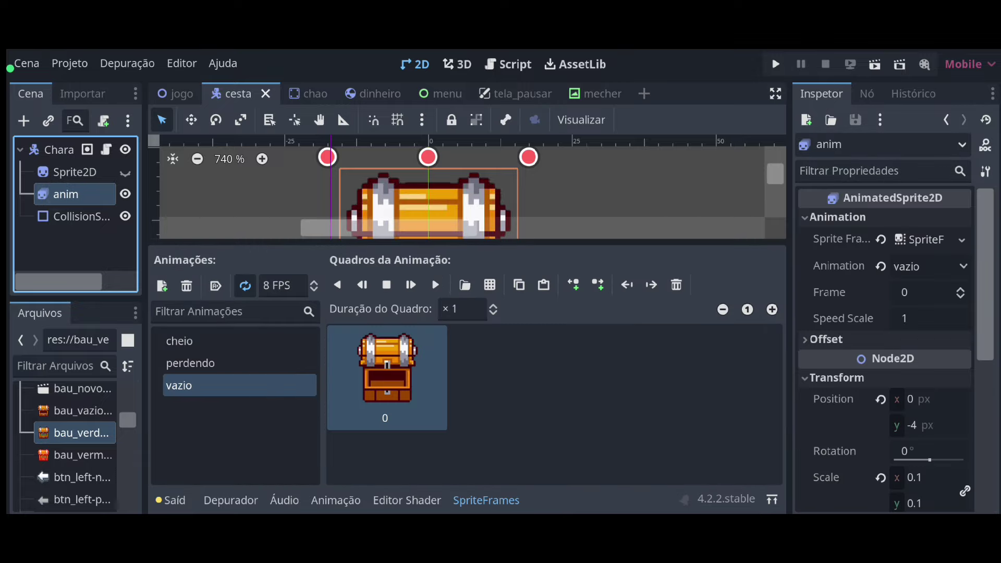
{"action": "left_click", "coordinate": [688, 203]}
{"action": "scroll", "coordinate": [474, 264], "scroll_direction": "down", "scroll_amount": 3}
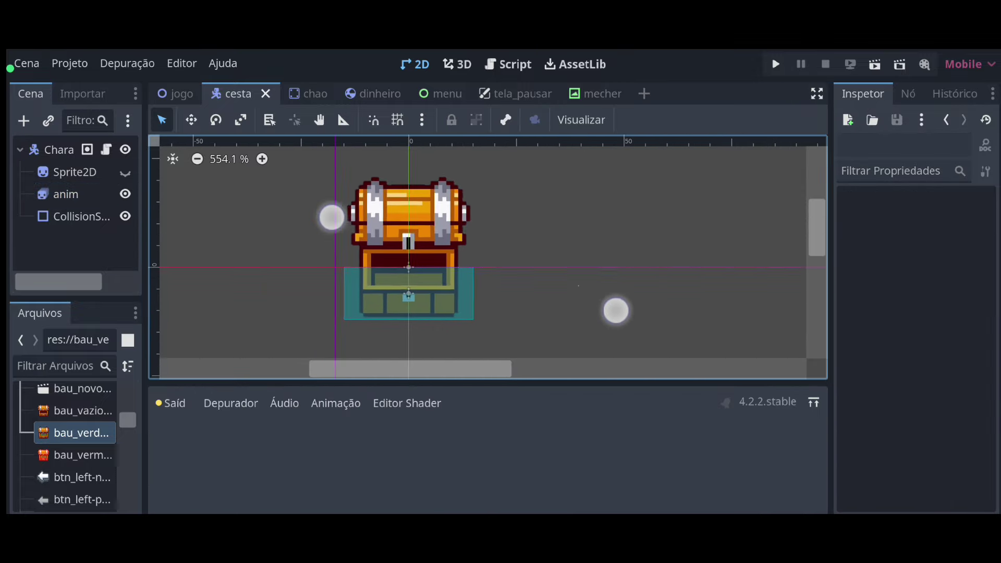
{"action": "scroll", "coordinate": [475, 263], "scroll_direction": "down", "scroll_amount": 2}
{"action": "left_click", "coordinate": [384, 229]}
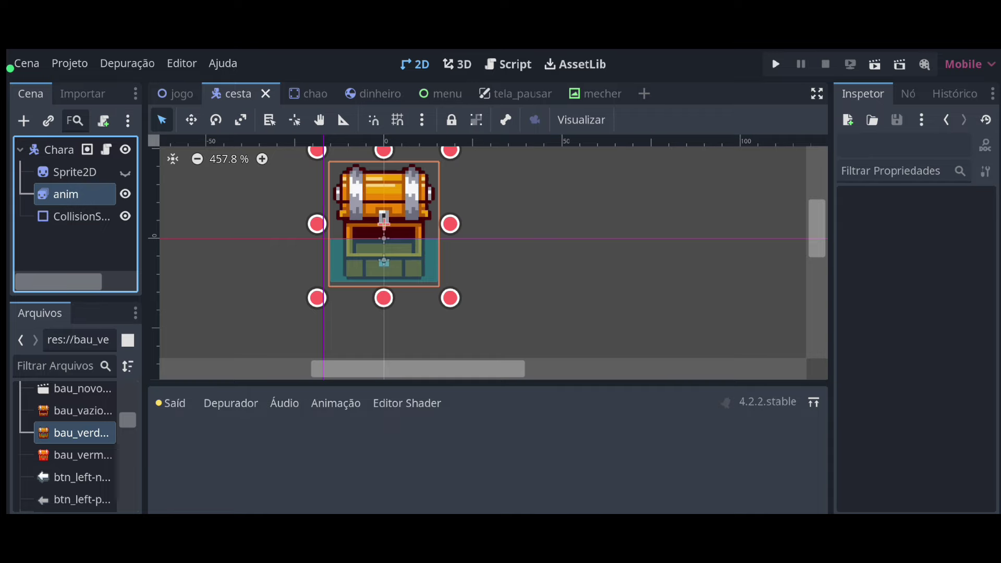
{"action": "left_click", "coordinate": [190, 363]}
{"action": "left_click", "coordinate": [182, 386]}
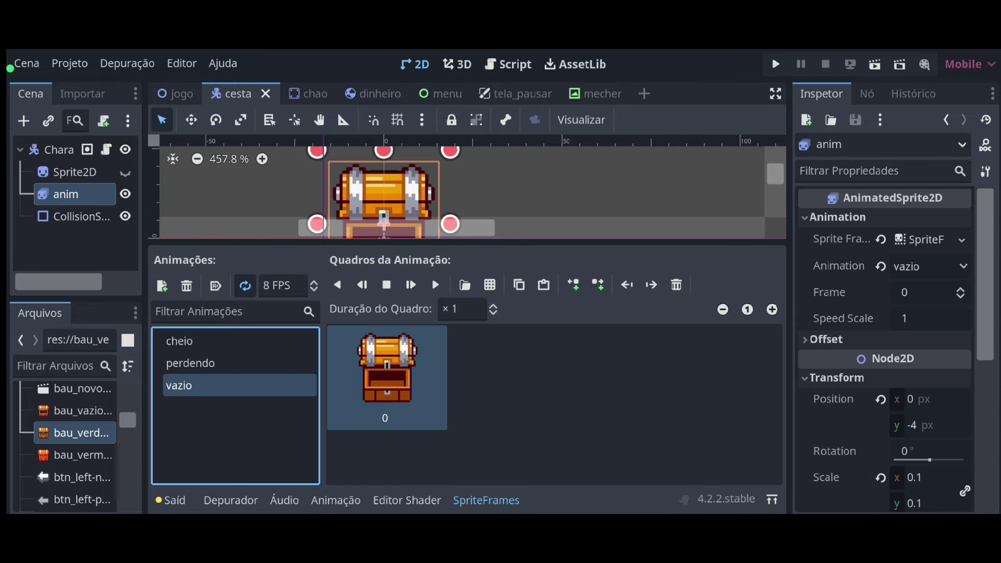
{"action": "left_click", "coordinate": [179, 341]}
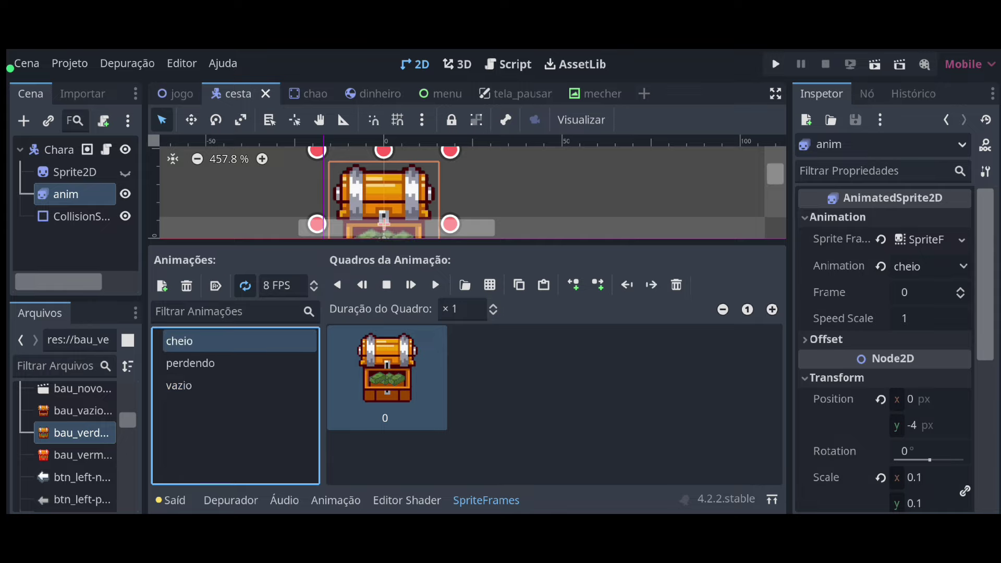
{"action": "left_click", "coordinate": [178, 365]}
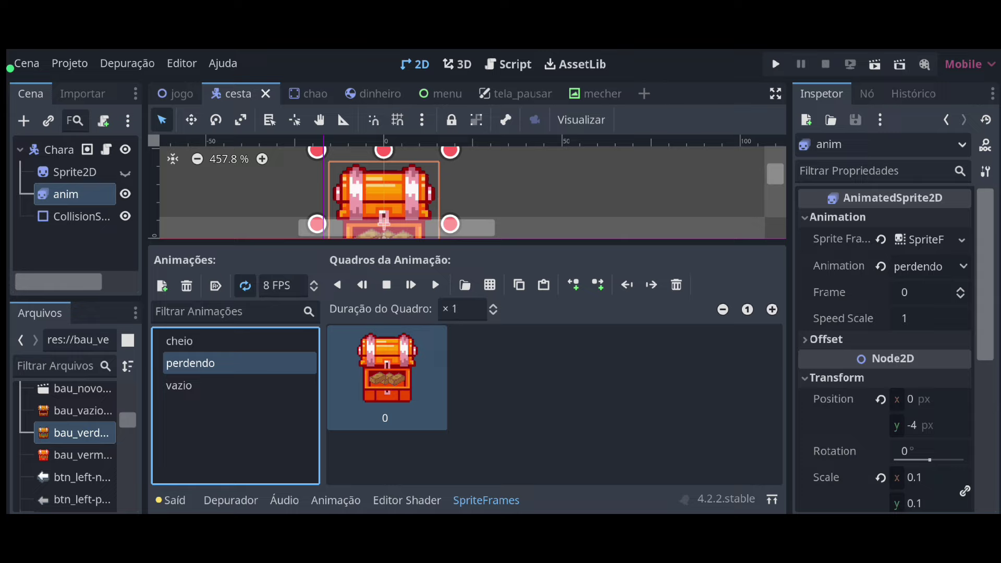
{"action": "left_click", "coordinate": [179, 385]}
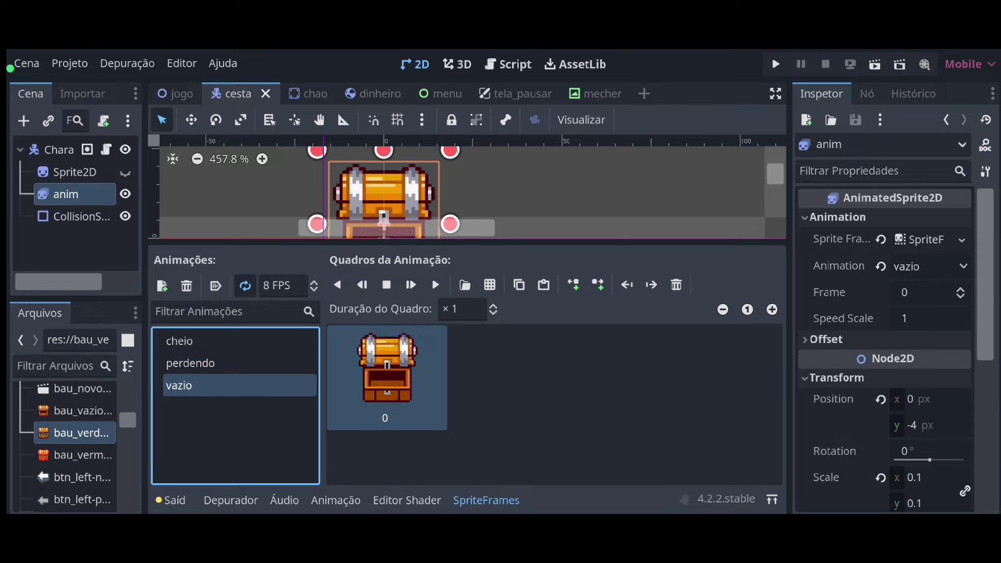
{"action": "left_click", "coordinate": [229, 311]}
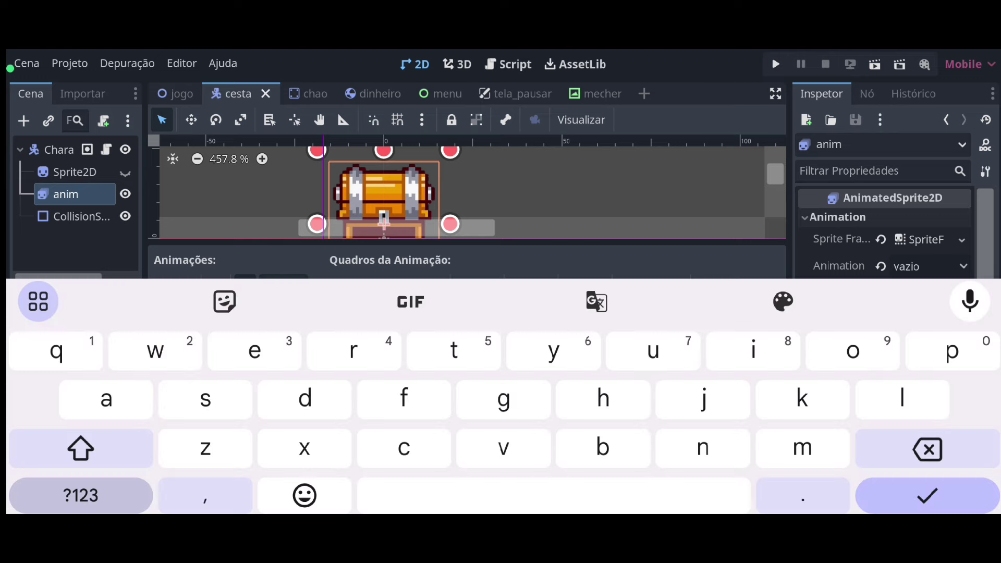
{"action": "left_click", "coordinate": [187, 341]}
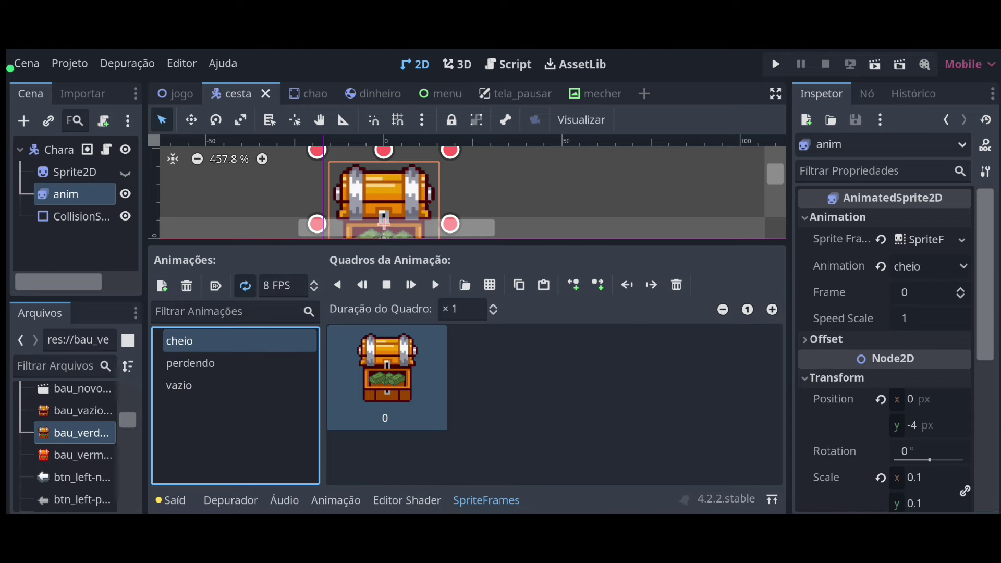
{"action": "left_click", "coordinate": [485, 500]}
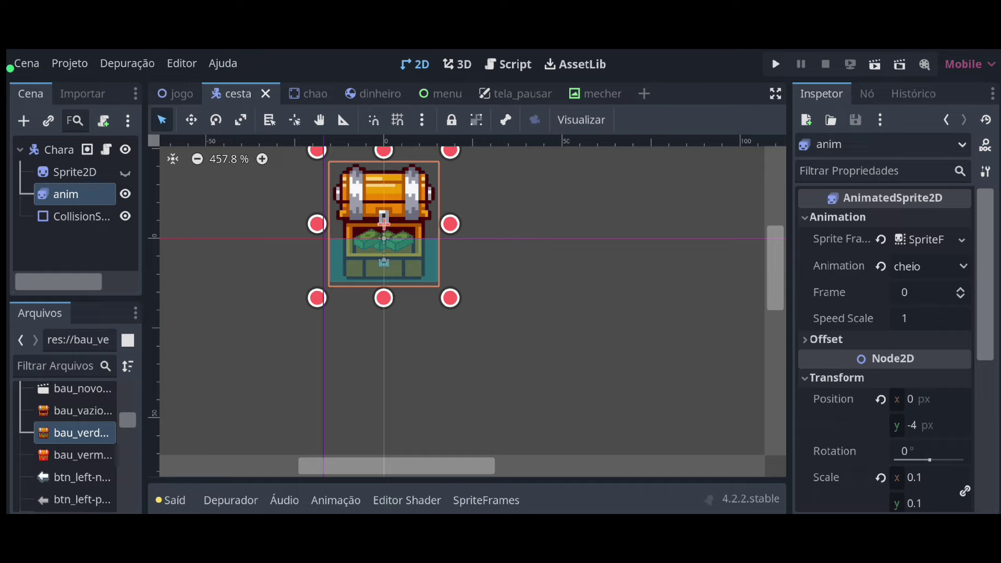
{"action": "left_click", "coordinate": [66, 194]}
{"action": "left_click", "coordinate": [49, 237]}
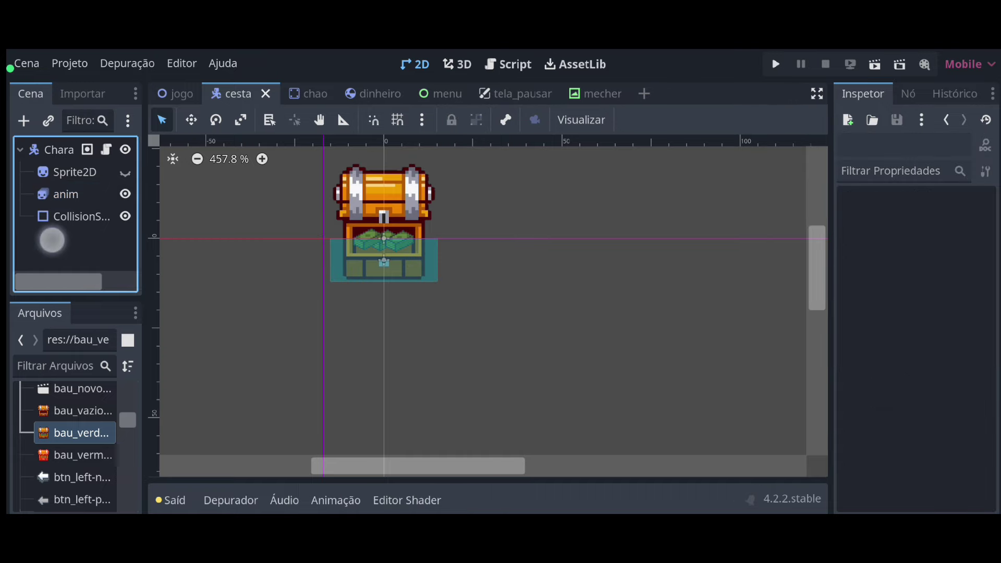
{"action": "left_click", "coordinate": [63, 193]}
{"action": "left_click", "coordinate": [197, 365]}
{"action": "left_click", "coordinate": [179, 385]}
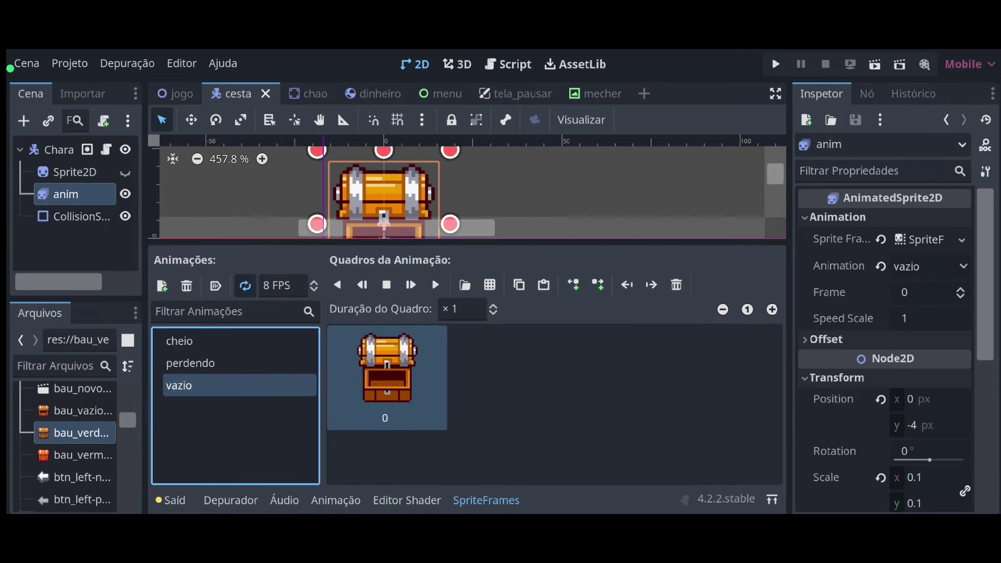
{"action": "left_click", "coordinate": [238, 207]}
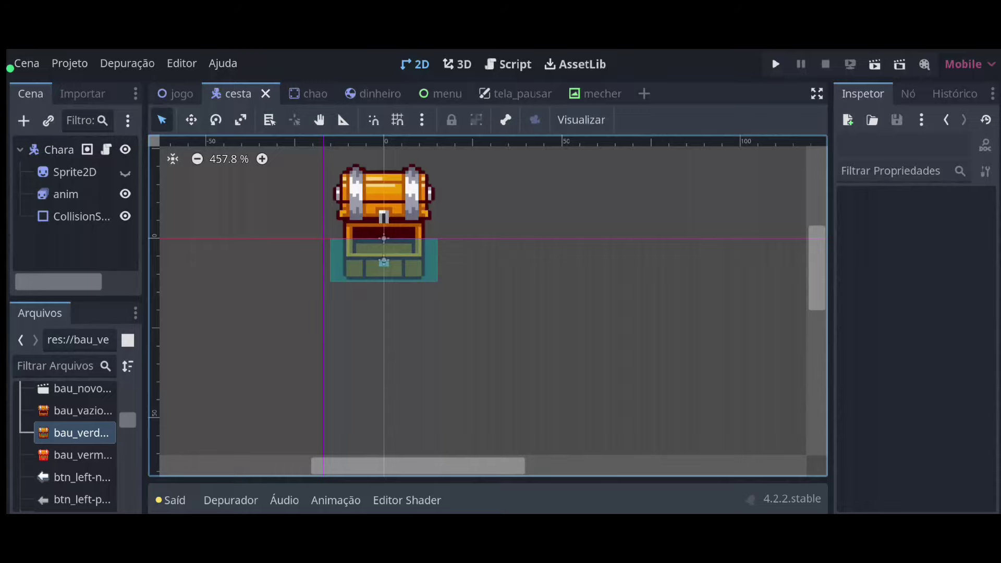
{"action": "left_click", "coordinate": [69, 63]}
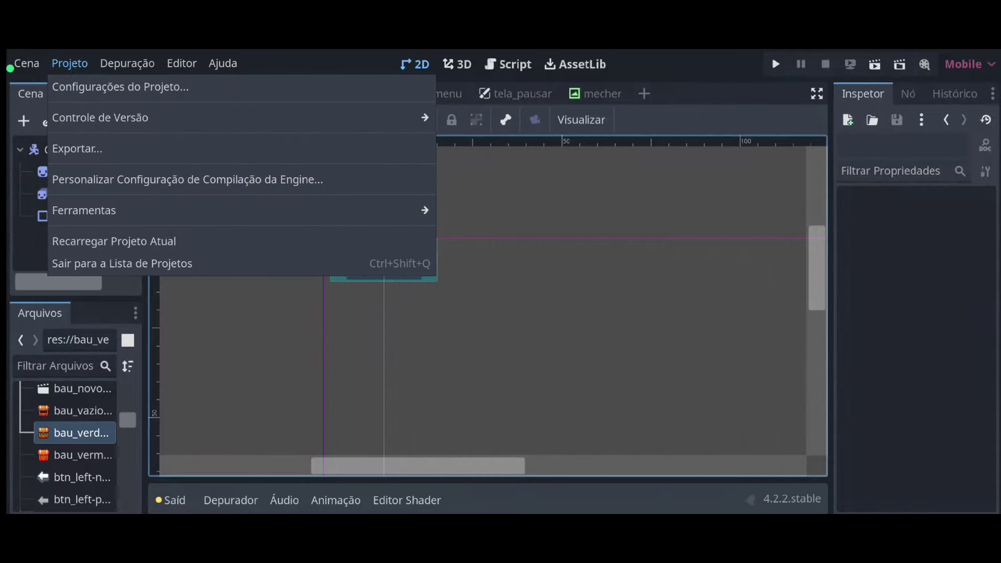
{"action": "left_click", "coordinate": [120, 86]}
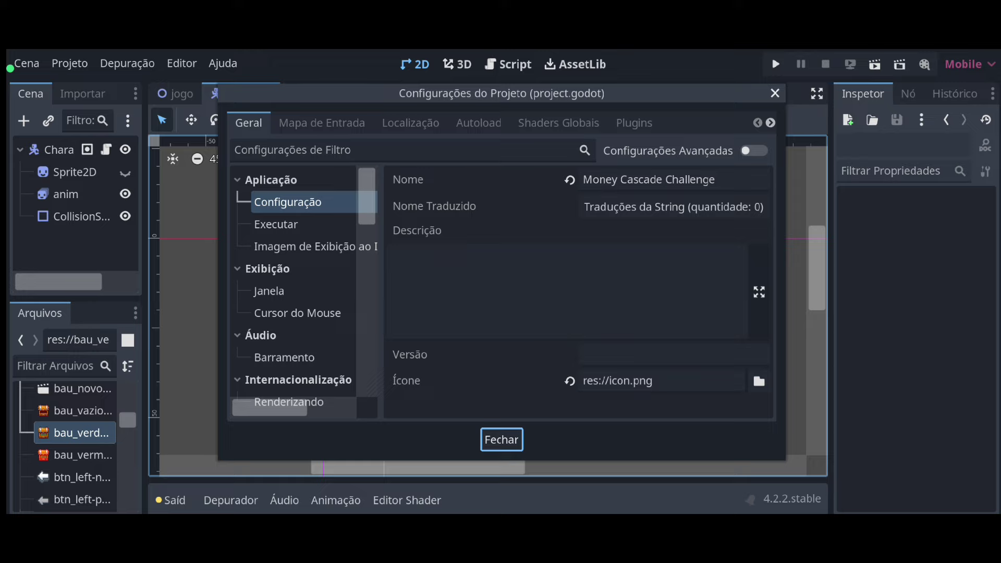
{"action": "left_click", "coordinate": [268, 224]}
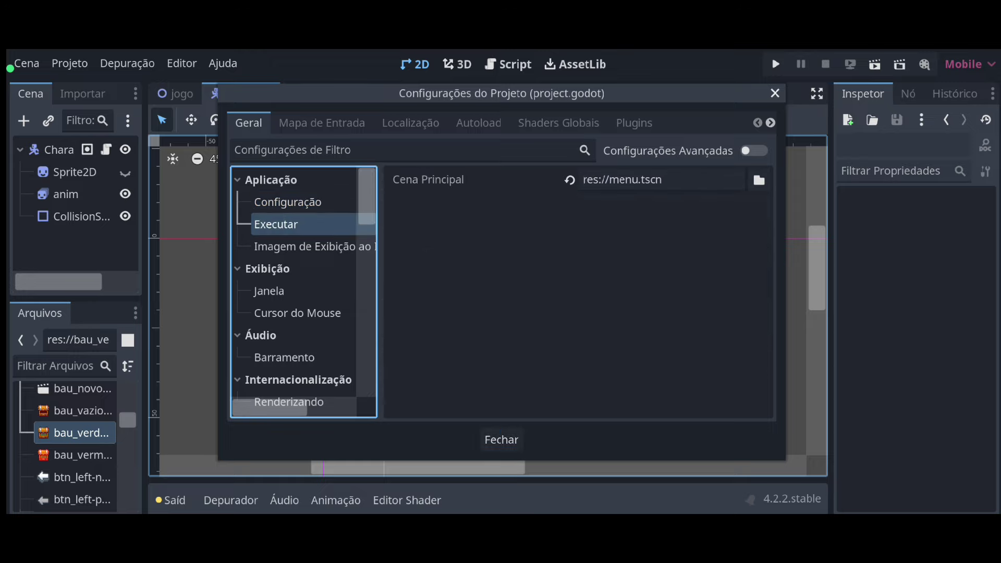
{"action": "left_click", "coordinate": [431, 180]}
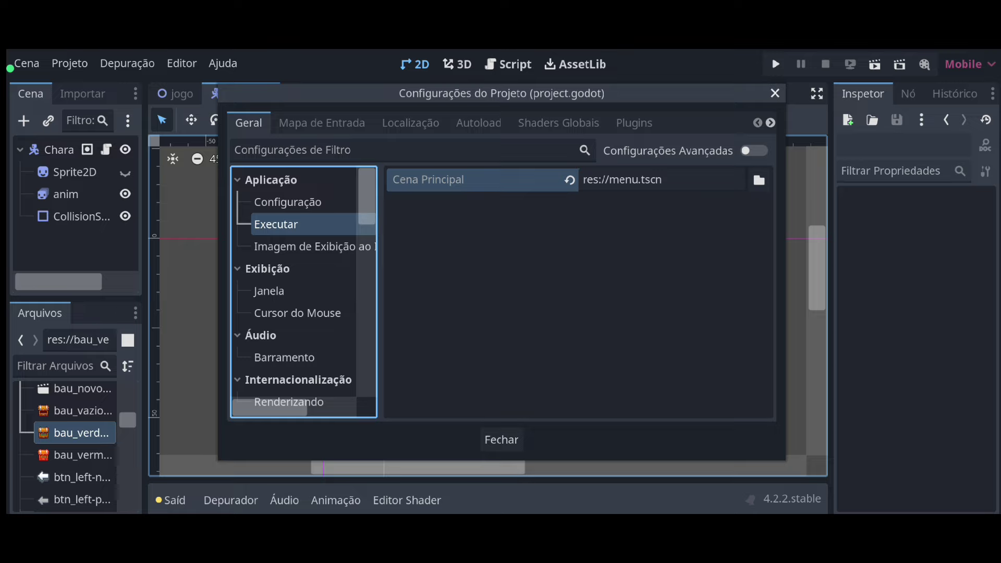
{"action": "left_click", "coordinate": [502, 443]}
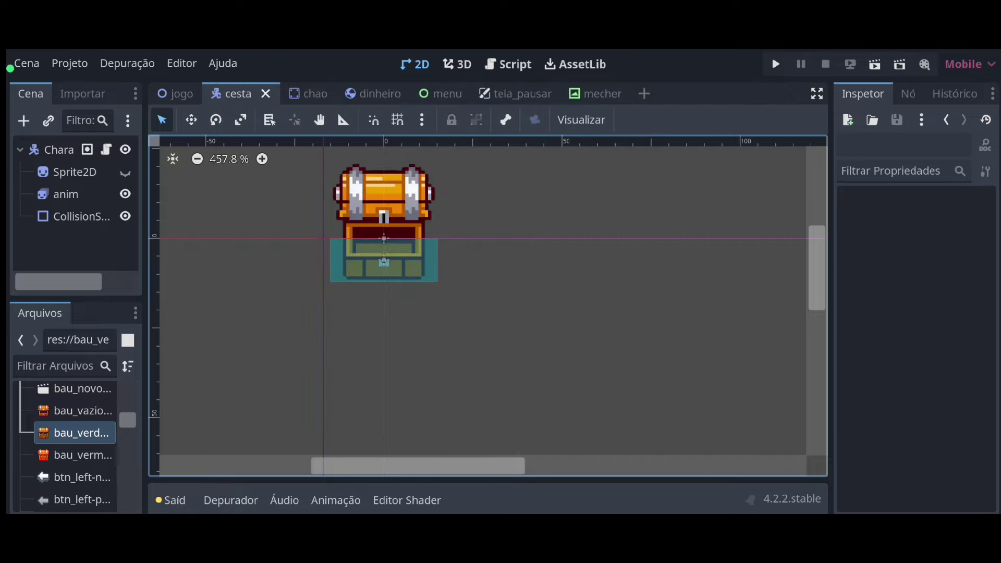
- Switch through the jogo scene to the menu scene
{"action": "left_click", "coordinate": [177, 93]}
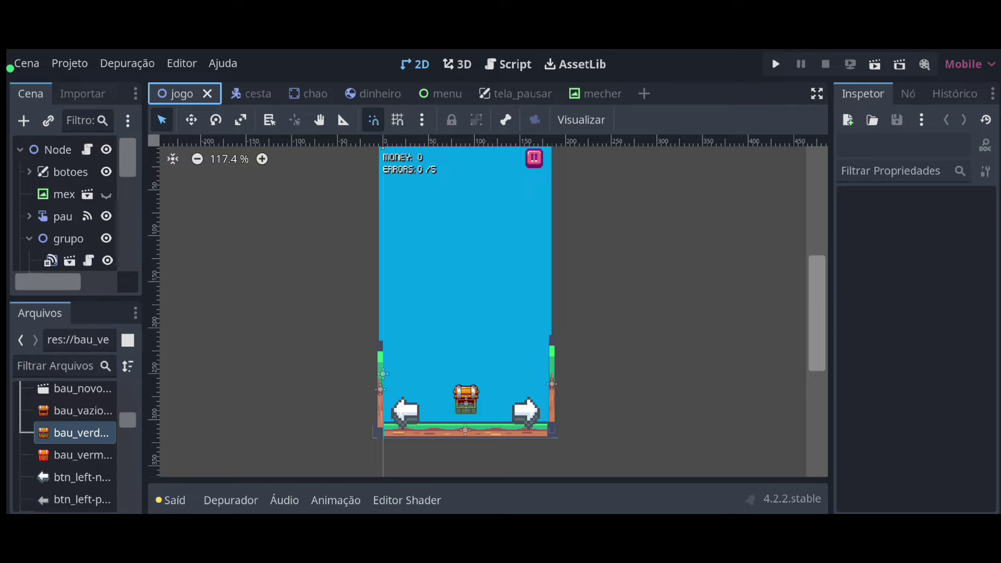
{"action": "left_click", "coordinate": [427, 96]}
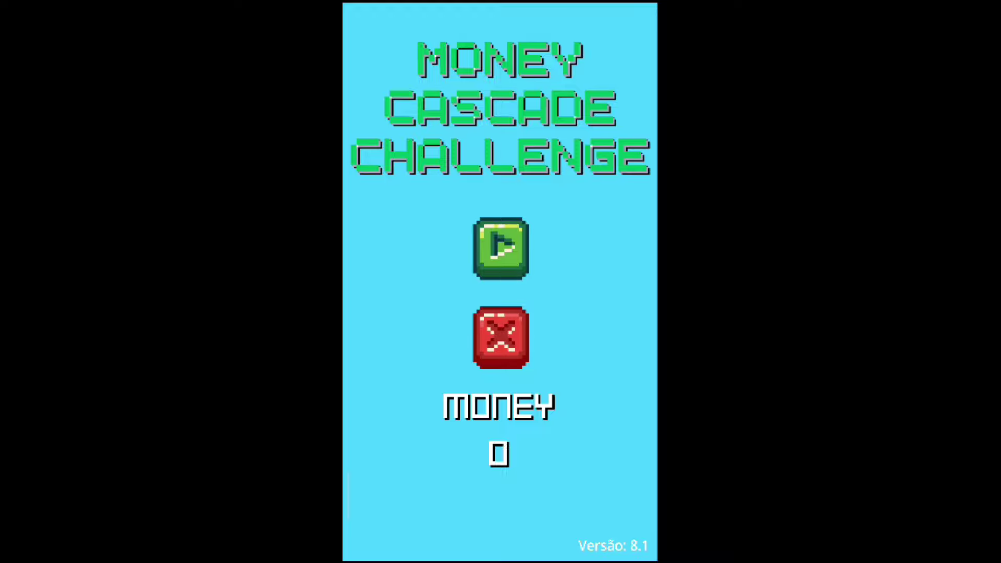
- Start a round, pause it with Escape, and choose QUIT GAME to return to the title menu
{"action": "left_click", "coordinate": [501, 249]}
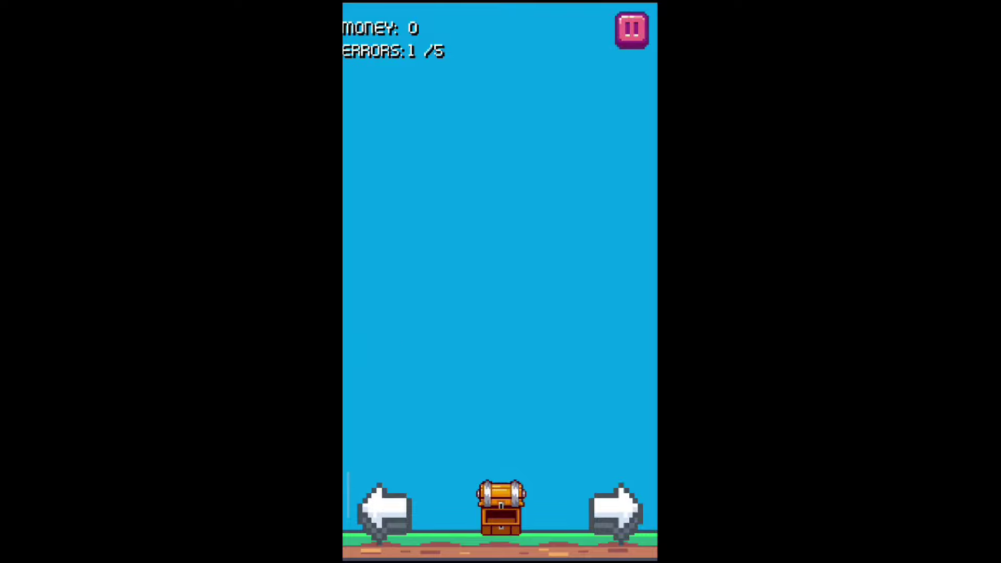
{"action": "key", "text": "Escape"}
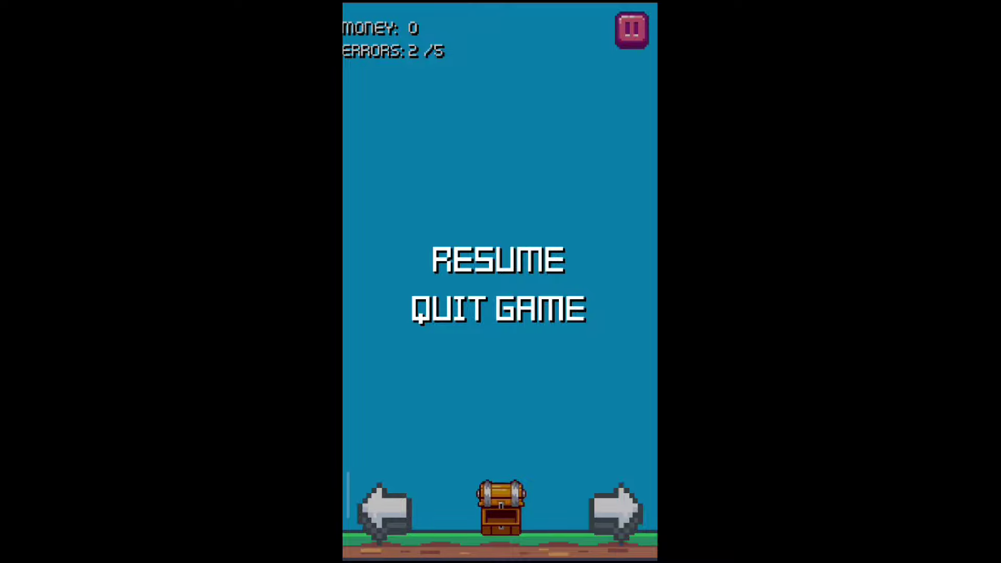
{"action": "left_click_drag", "start_coordinate": [399, 81], "coordinate": [395, 61]}
{"action": "left_click_drag", "start_coordinate": [414, 78], "coordinate": [415, 83]}
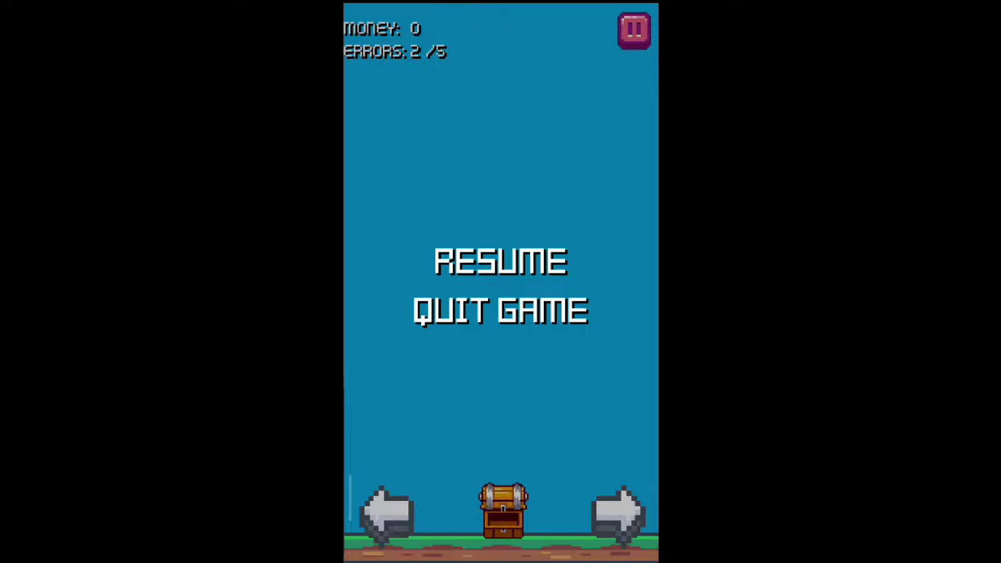
{"action": "left_click_drag", "start_coordinate": [464, 516], "coordinate": [434, 508]}
{"action": "left_click_drag", "start_coordinate": [430, 64], "coordinate": [445, 85]}
{"action": "left_click", "coordinate": [474, 538]}
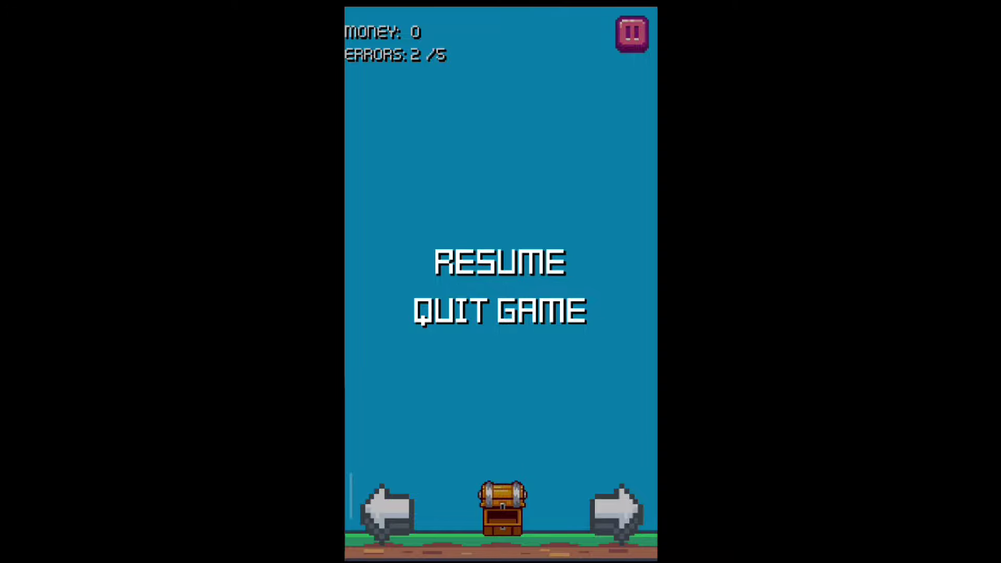
{"action": "left_click", "coordinate": [500, 311]}
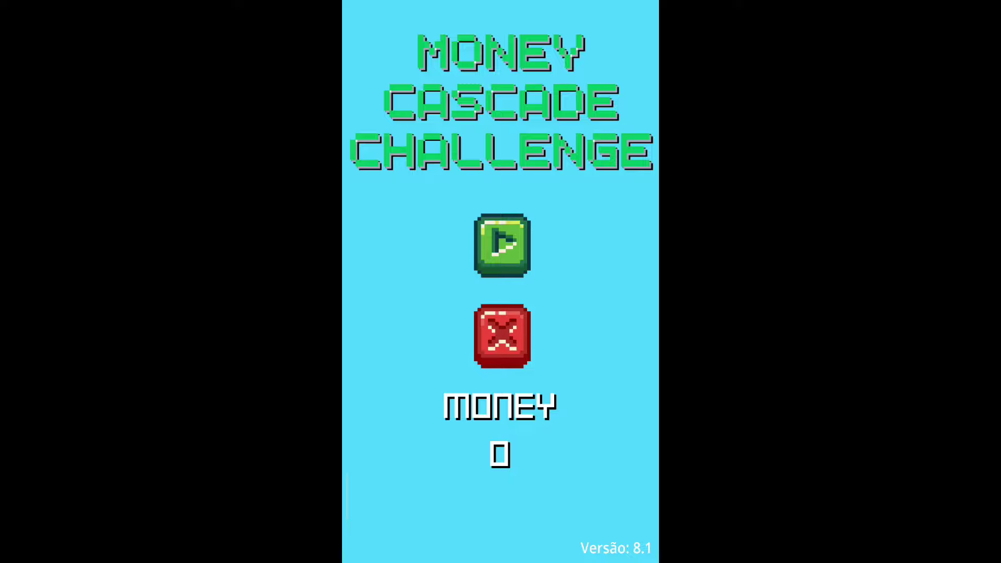
- Start a new round, pause it with Escape, then resume play
{"action": "left_click", "coordinate": [502, 245]}
{"action": "left_click", "coordinate": [502, 245]}
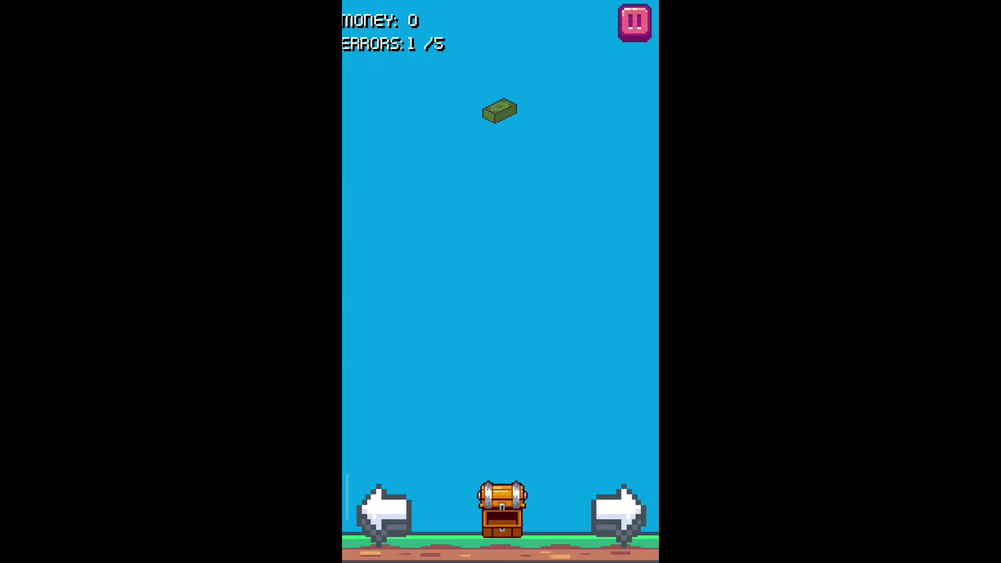
{"action": "key", "text": "Escape"}
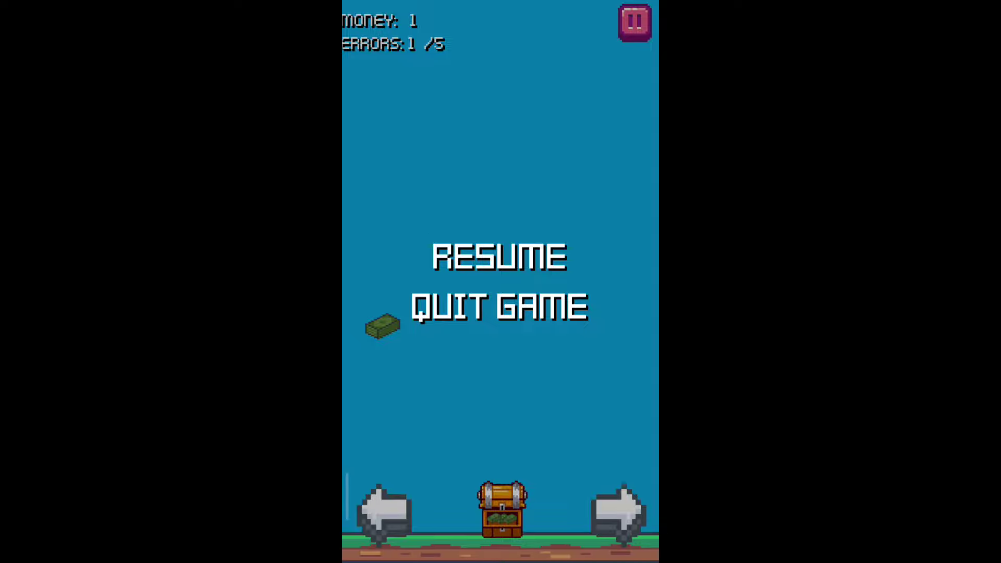
{"action": "left_click", "coordinate": [499, 256]}
- Steer the chest left and right to catch falling money until the round ends with 3 money
{"action": "left_click", "coordinate": [384, 513]}
{"action": "left_click", "coordinate": [619, 513]}
{"action": "left_click", "coordinate": [382, 513]}
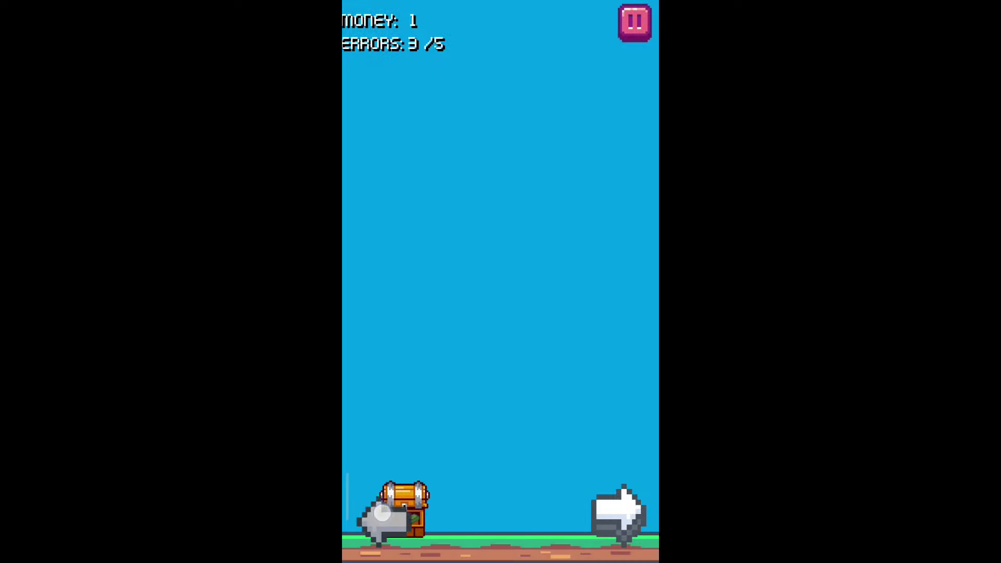
{"action": "left_click", "coordinate": [620, 515]}
{"action": "left_click", "coordinate": [382, 514]}
{"action": "left_click", "coordinate": [626, 517]}
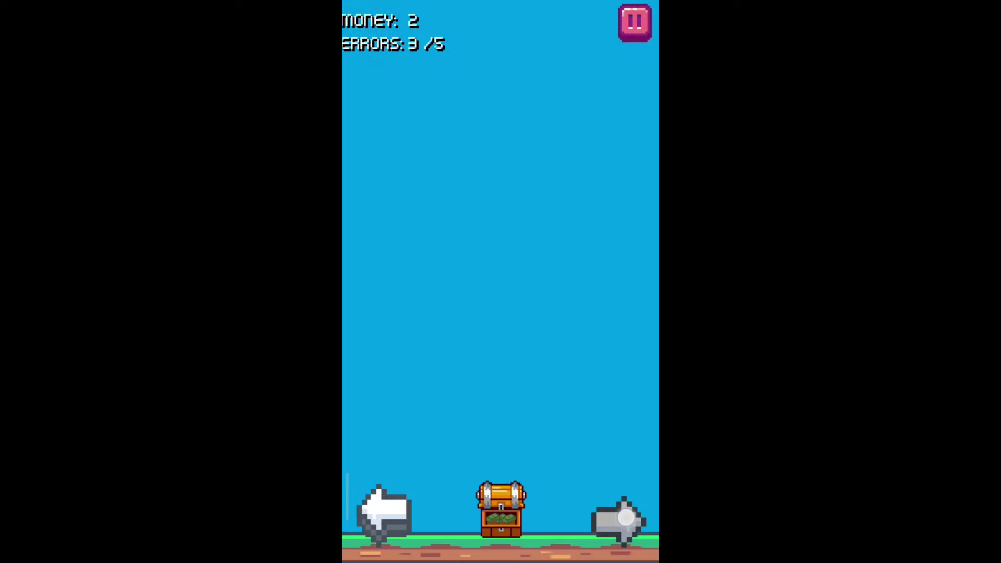
{"action": "left_click", "coordinate": [382, 513]}
{"action": "left_click", "coordinate": [620, 515]}
{"action": "left_click", "coordinate": [383, 515]}
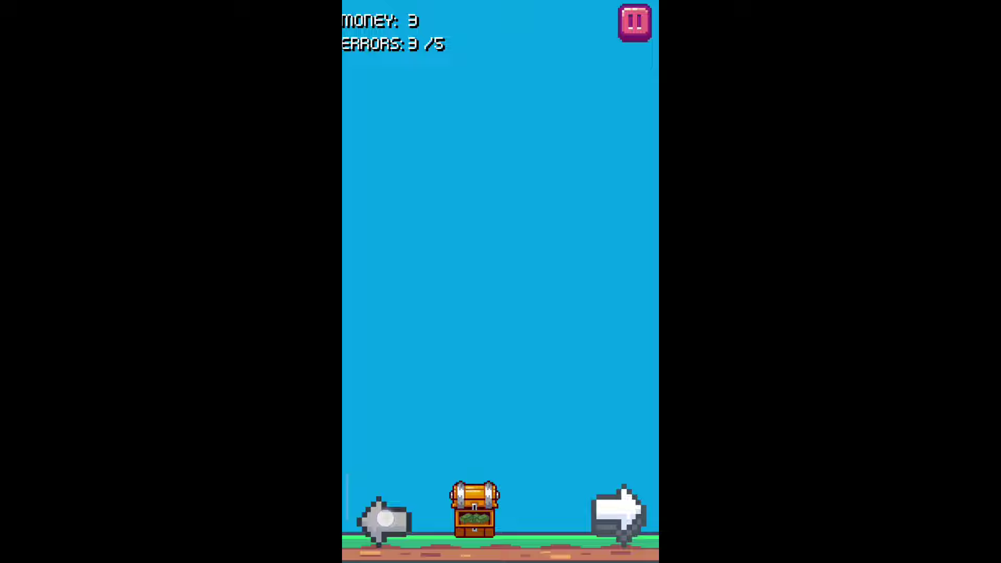
{"action": "left_click", "coordinate": [624, 517]}
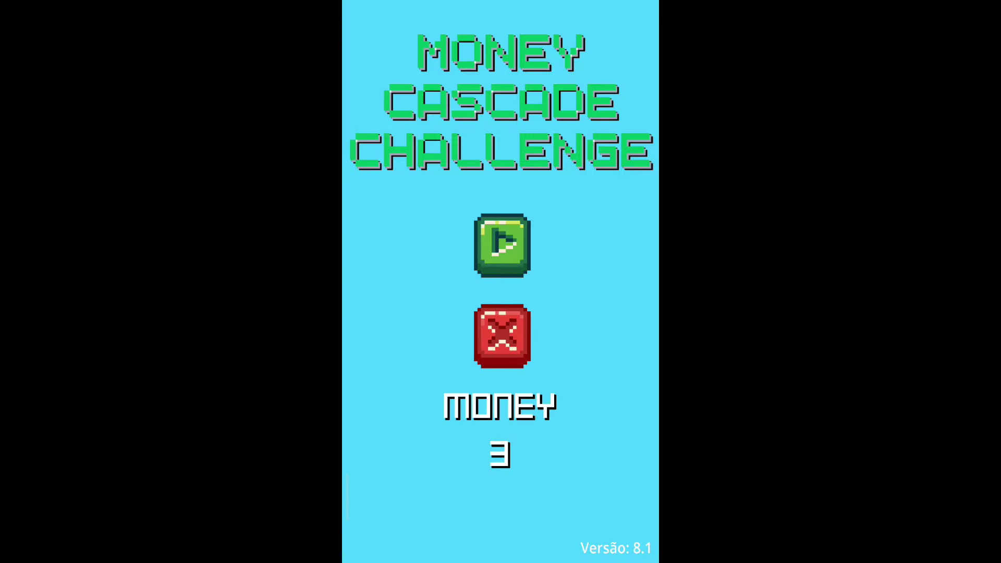
- Start a new round and alternate the left/right arrows to catch bills, raising MONEY to 20
{"action": "left_click", "coordinate": [502, 245]}
{"action": "left_click", "coordinate": [381, 521]}
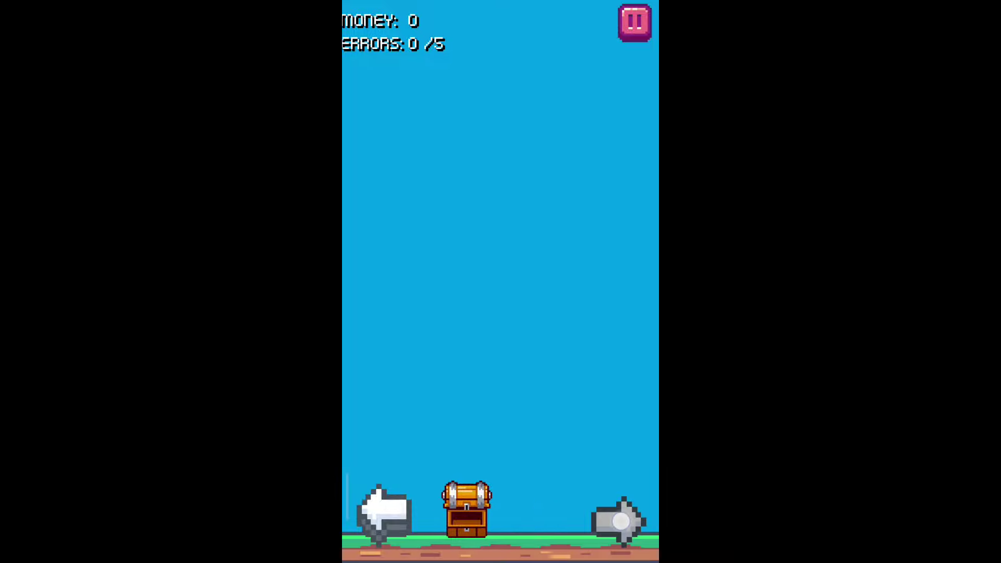
{"action": "left_click", "coordinate": [620, 516]}
{"action": "left_click", "coordinate": [383, 516]}
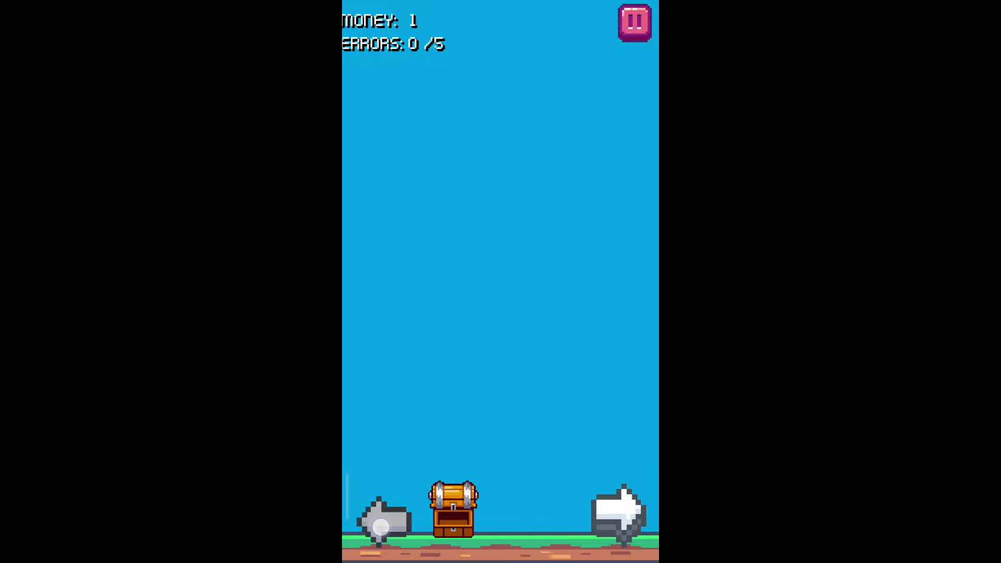
{"action": "left_click", "coordinate": [620, 516]}
{"action": "left_click", "coordinate": [383, 516]}
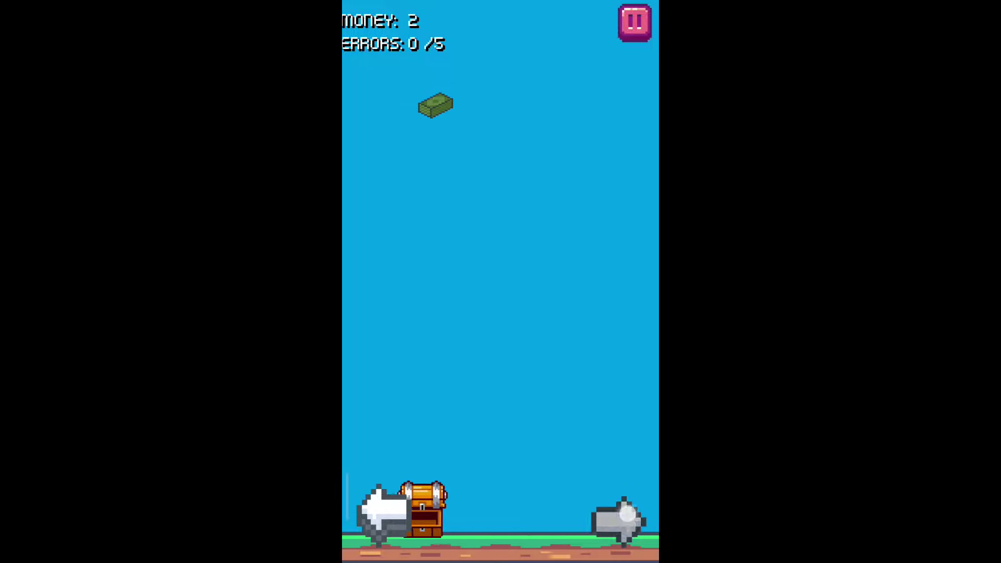
{"action": "left_click", "coordinate": [623, 516]}
{"action": "left_click", "coordinate": [383, 516]}
{"action": "left_click", "coordinate": [623, 519]}
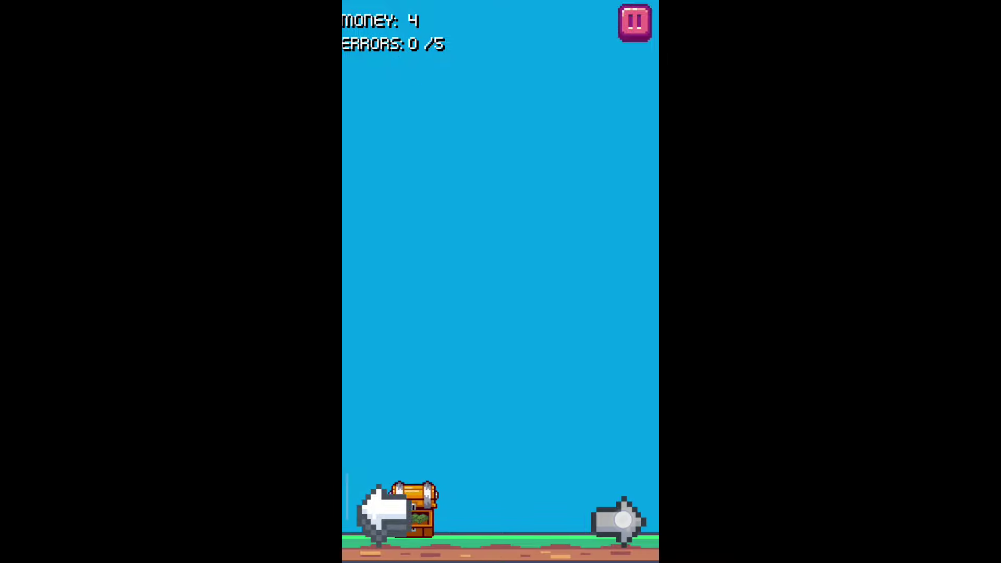
{"action": "left_click", "coordinate": [385, 516]}
{"action": "left_click", "coordinate": [623, 518]}
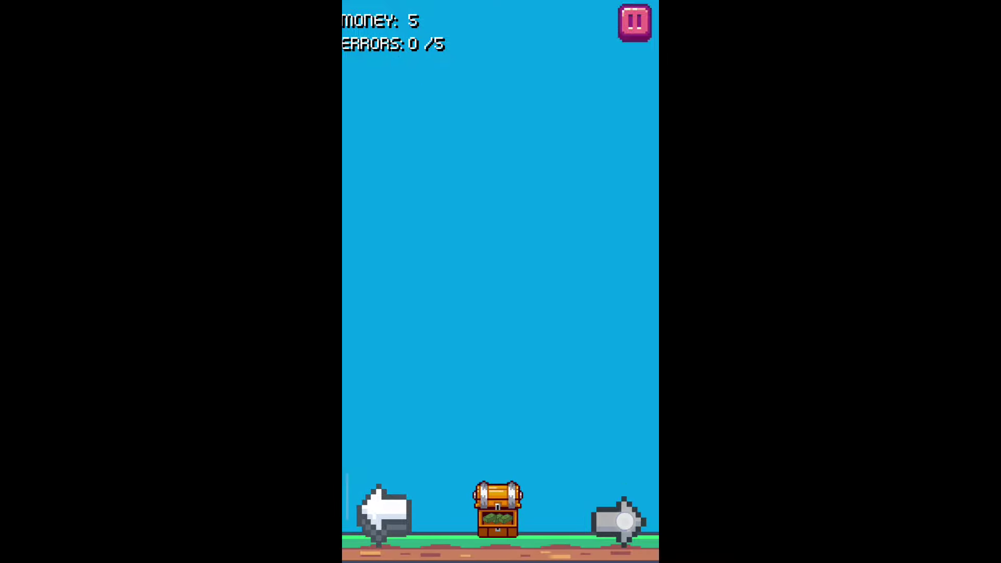
{"action": "left_click", "coordinate": [386, 516]}
{"action": "left_click", "coordinate": [623, 516]}
{"action": "left_click", "coordinate": [385, 516]}
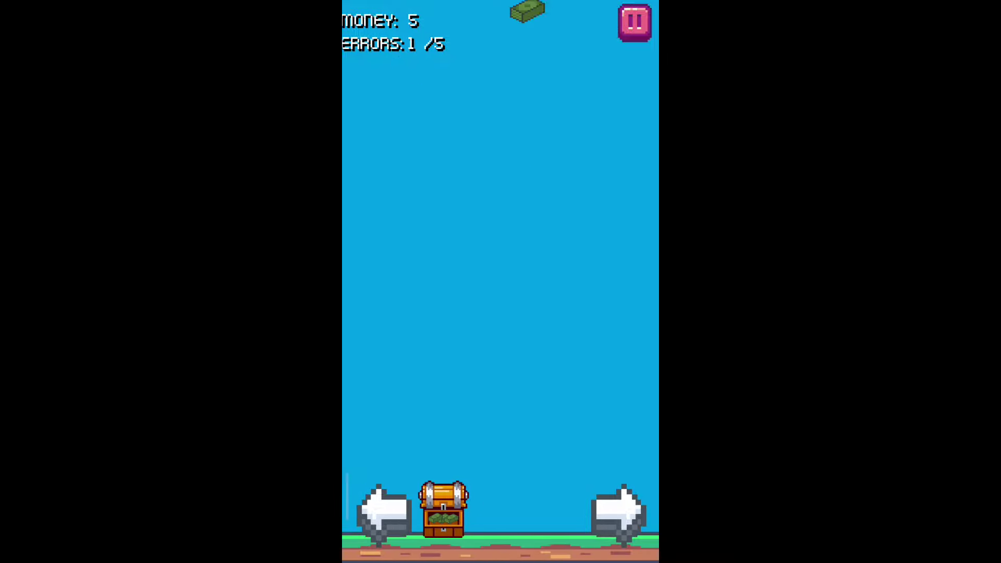
{"action": "left_click", "coordinate": [627, 516]}
{"action": "left_click", "coordinate": [384, 516]}
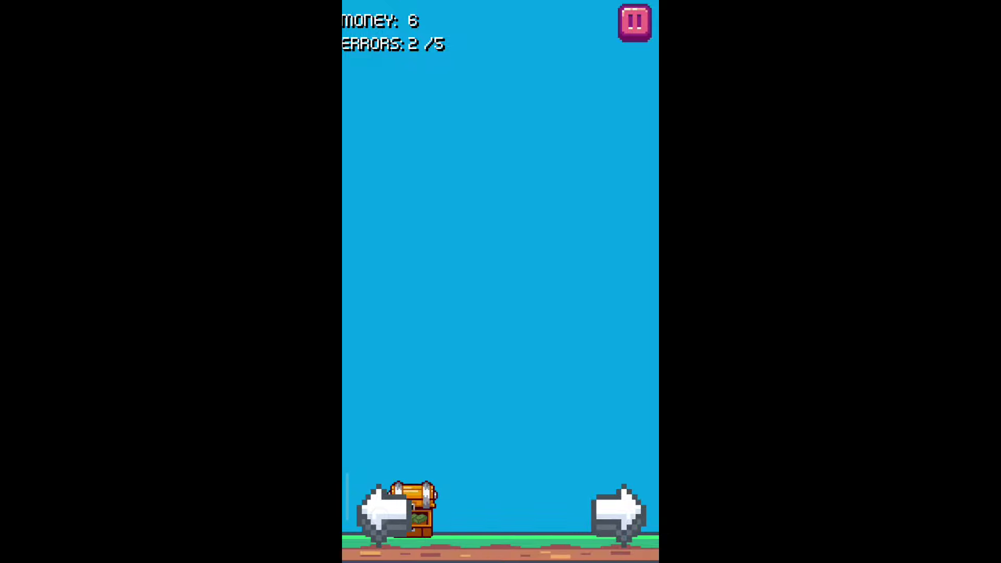
{"action": "left_click", "coordinate": [623, 516]}
{"action": "left_click", "coordinate": [384, 514]}
{"action": "left_click", "coordinate": [622, 516]}
{"action": "left_click", "coordinate": [384, 513]}
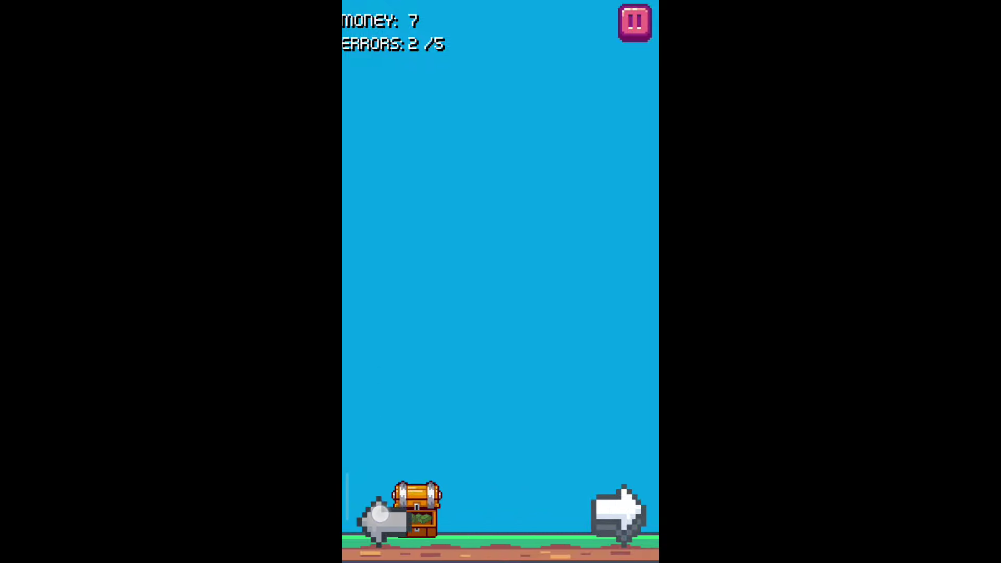
{"action": "left_click", "coordinate": [623, 516]}
{"action": "left_click", "coordinate": [385, 516]}
{"action": "left_click", "coordinate": [623, 516]}
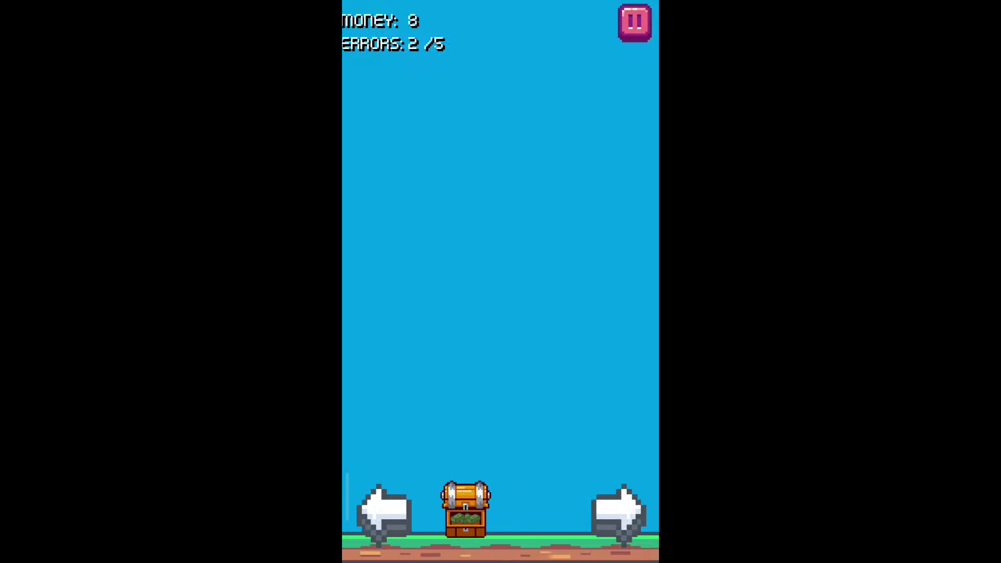
{"action": "left_click", "coordinate": [385, 516]}
{"action": "left_click", "coordinate": [622, 516]}
{"action": "left_click", "coordinate": [384, 516]}
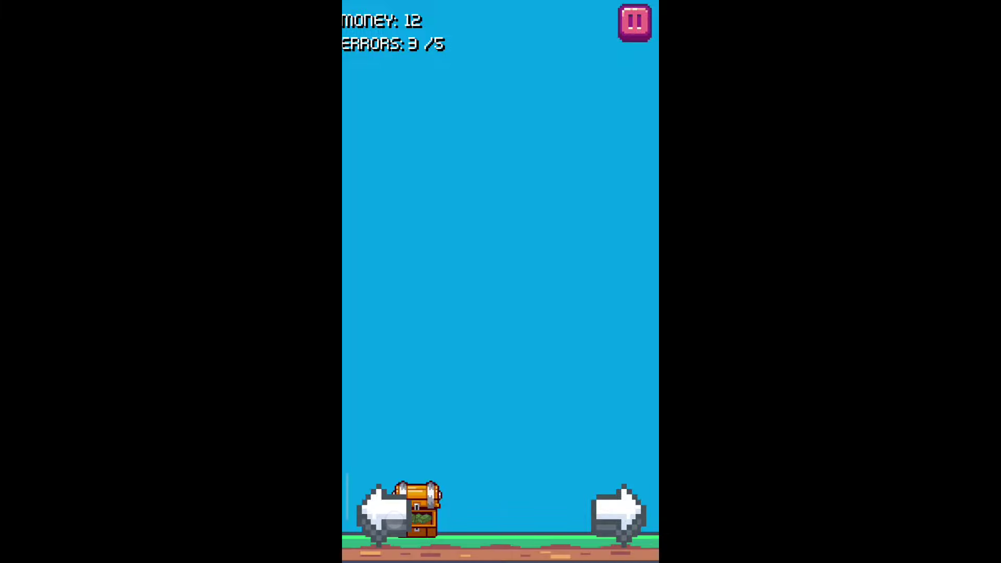
{"action": "left_click", "coordinate": [619, 516]}
{"action": "left_click", "coordinate": [384, 516]}
{"action": "left_click", "coordinate": [385, 516]}
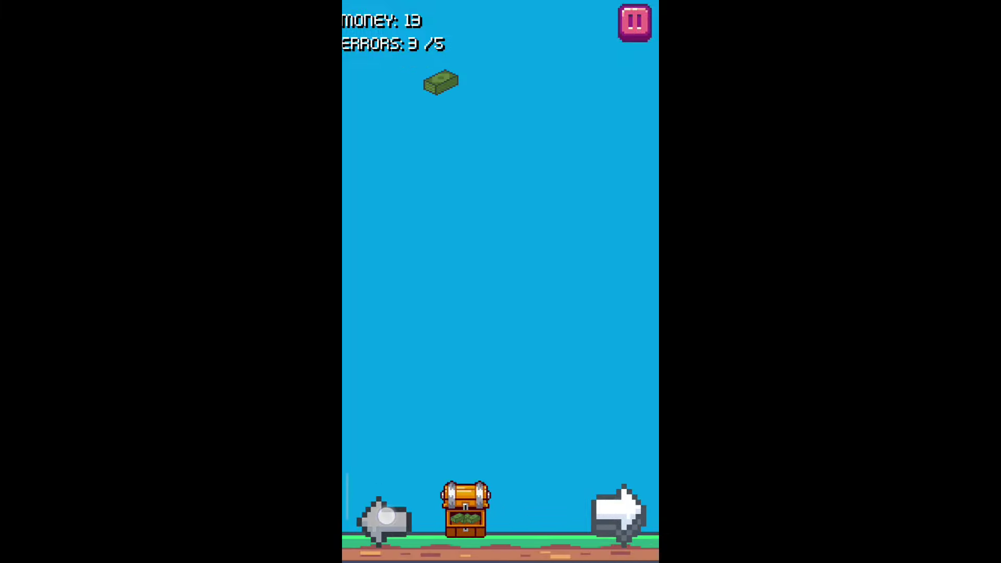
{"action": "left_click", "coordinate": [618, 512]}
{"action": "left_click", "coordinate": [385, 516]}
{"action": "left_click", "coordinate": [619, 516]}
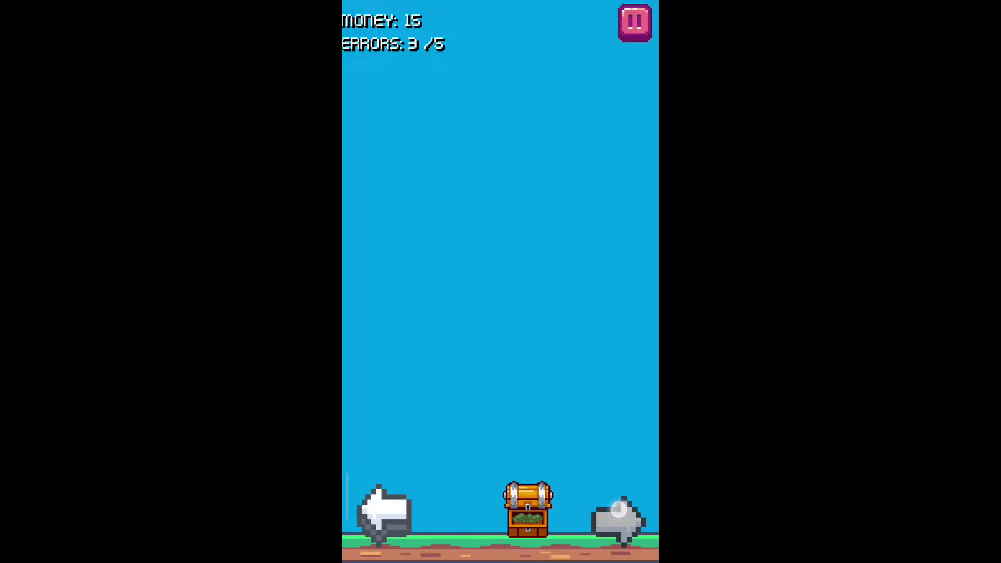
{"action": "left_click", "coordinate": [383, 516]}
{"action": "left_click", "coordinate": [382, 516]}
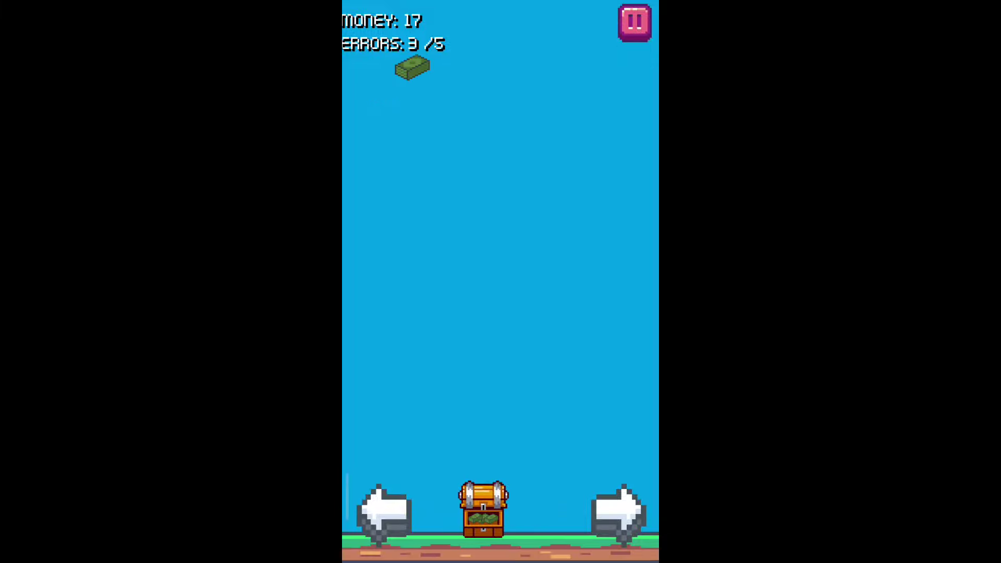
{"action": "left_click", "coordinate": [388, 491]}
{"action": "left_click", "coordinate": [608, 521]}
{"action": "left_click", "coordinate": [383, 516]}
{"action": "left_click", "coordinate": [619, 516]}
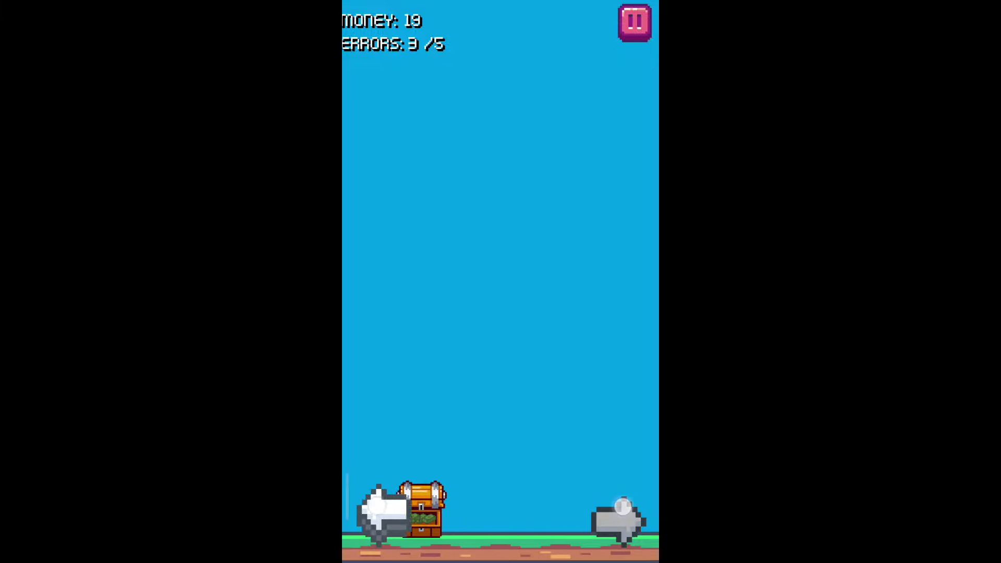
{"action": "left_click", "coordinate": [374, 500]}
{"action": "left_click", "coordinate": [624, 502]}
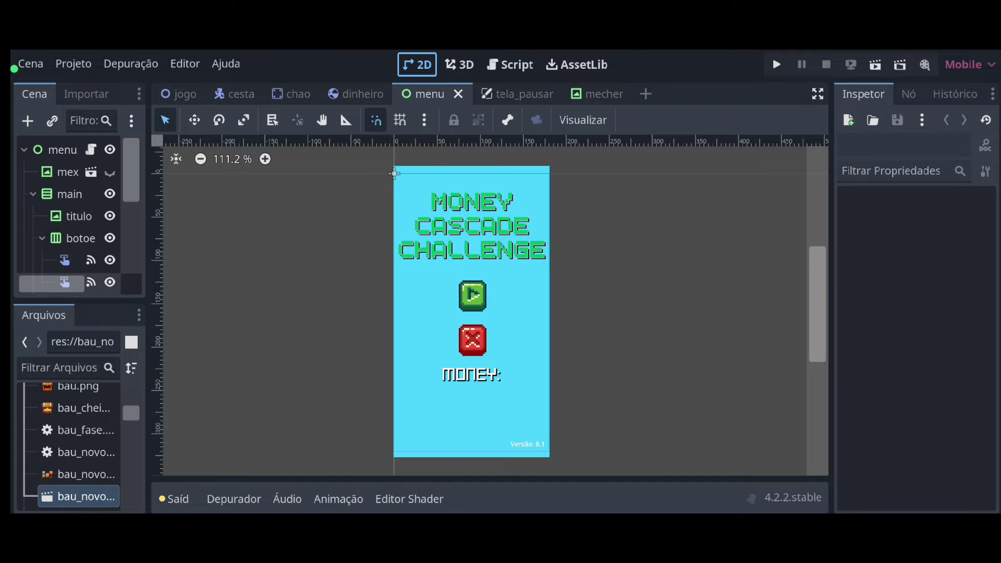
- Open menu.gd in the Script editor and scroll through its code
{"action": "left_click", "coordinate": [510, 64]}
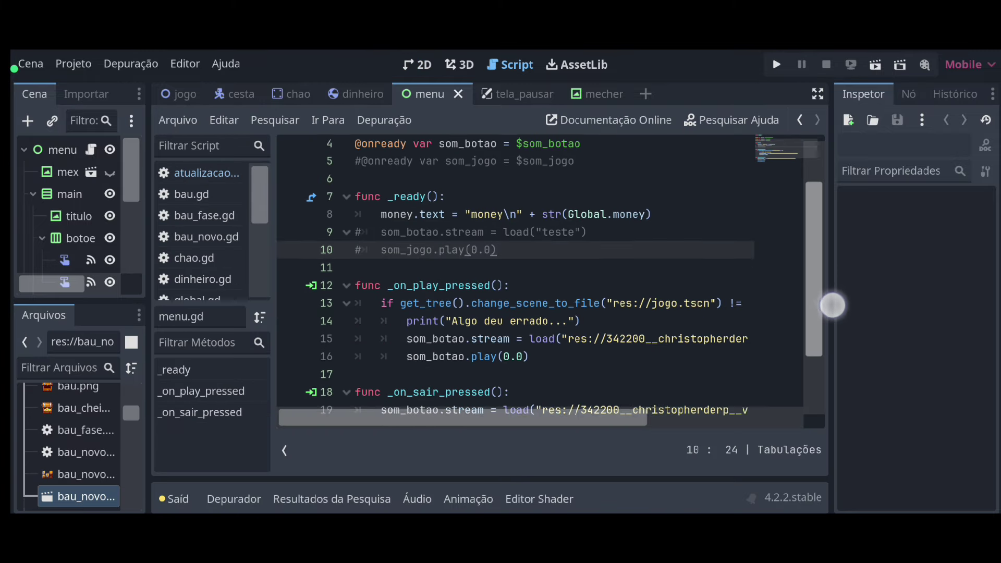
{"action": "mouse_move", "coordinate": [832, 305]}
{"action": "left_mouse_down"}
{"action": "mouse_move", "coordinate": [837, 354]}
{"action": "mouse_move", "coordinate": [860, 231]}
{"action": "left_mouse_up"}
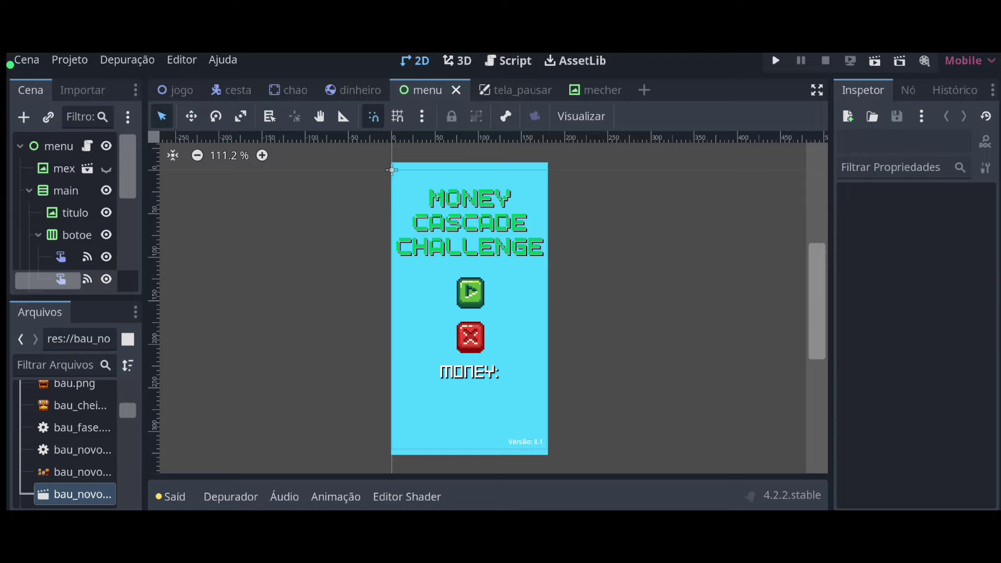
- Go via the jogo tab to the cesta scene and zoom in on the chest and its collision shape
{"action": "left_click", "coordinate": [178, 90]}
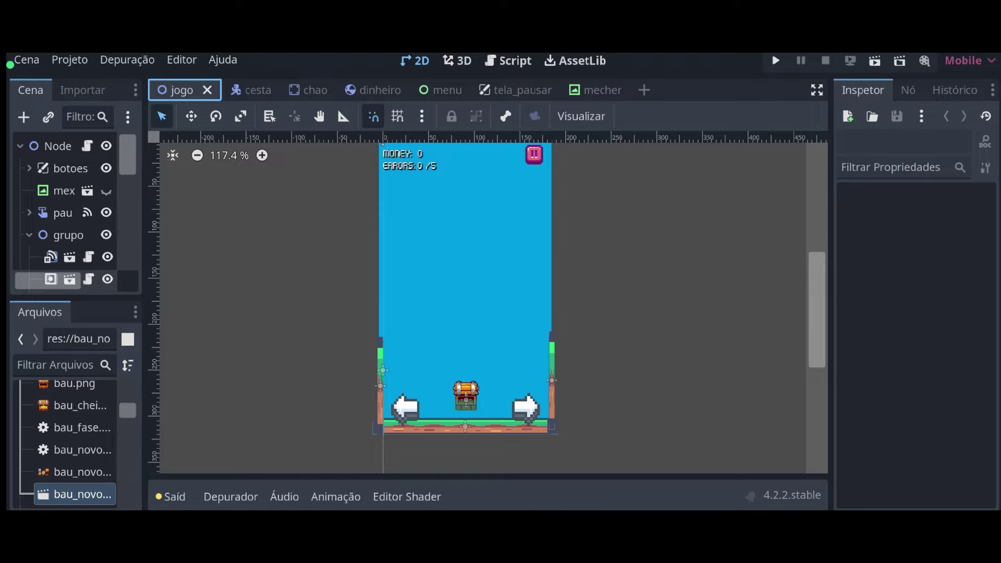
{"action": "left_click", "coordinate": [250, 89]}
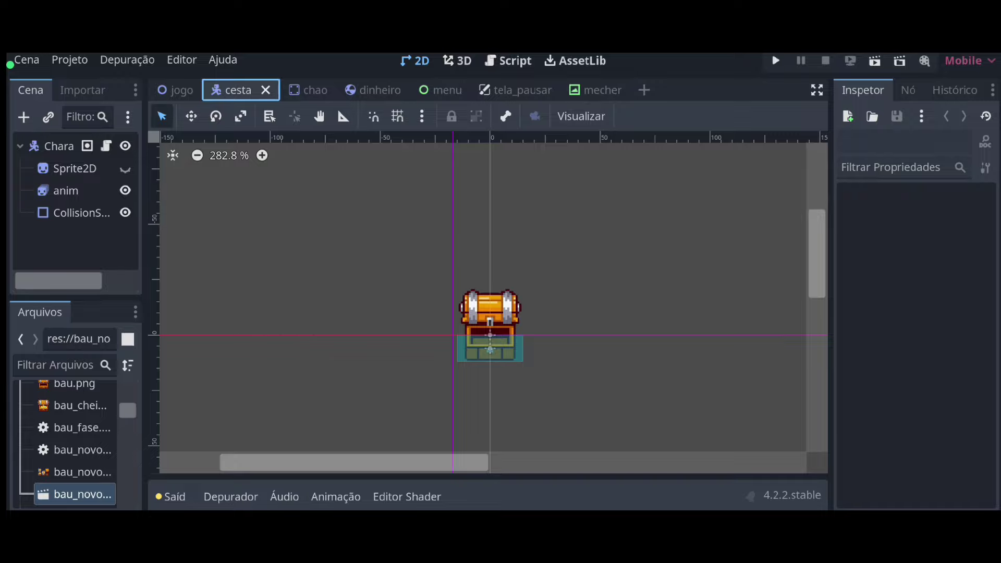
{"action": "scroll", "coordinate": [490, 316], "scroll_direction": "up", "scroll_amount": 5}
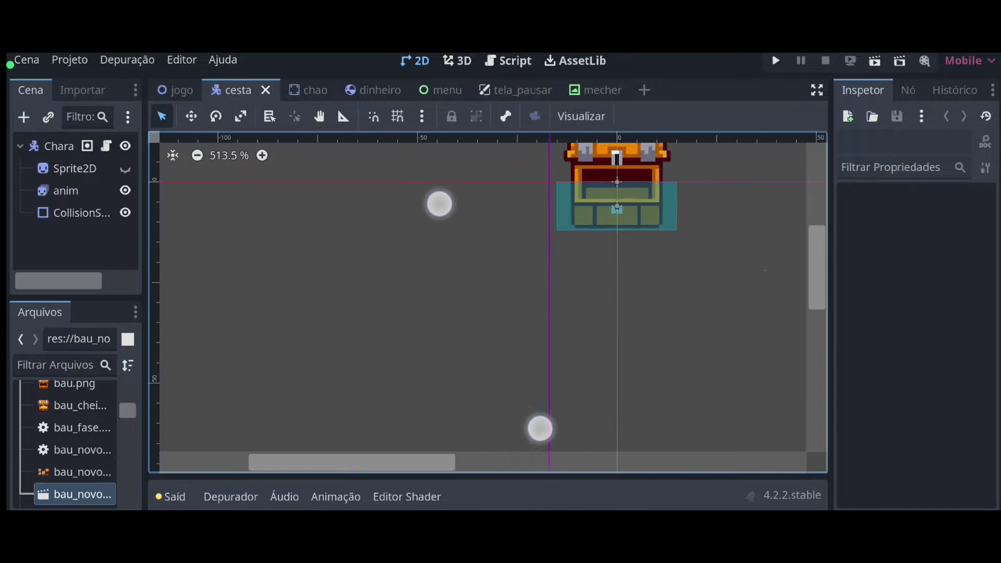
{"action": "scroll", "coordinate": [490, 315], "scroll_direction": "up", "scroll_amount": 3}
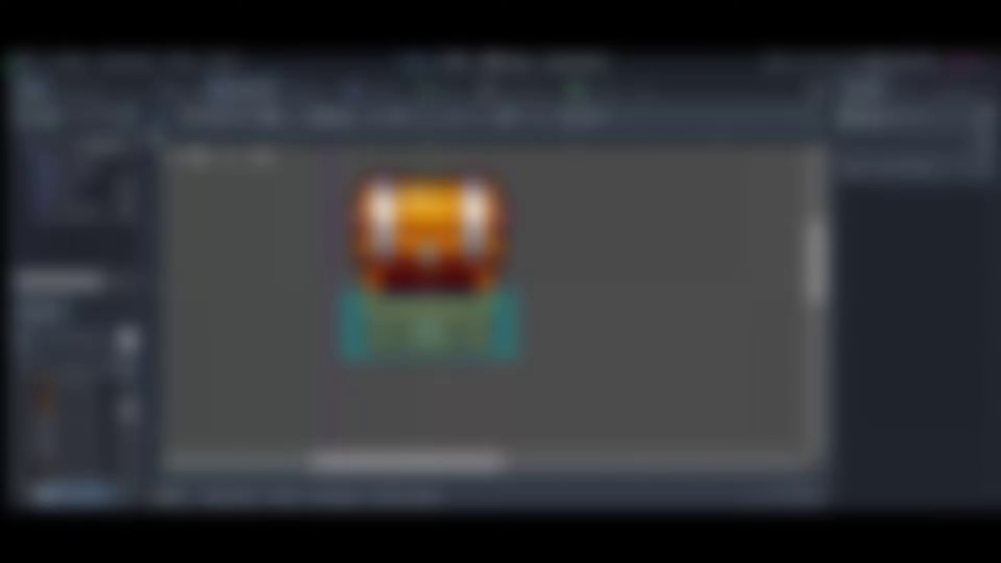
- Pick a different animation in the chest's SpriteFrames list to preview its frames
{"action": "scroll", "coordinate": [130, 413], "scroll_direction": "down", "scroll_amount": 3}
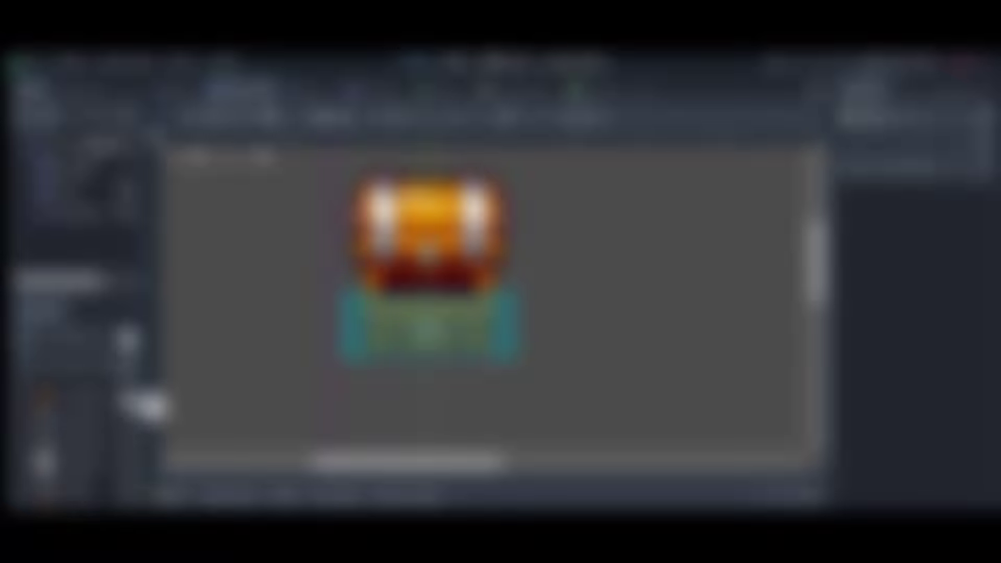
{"action": "scroll", "coordinate": [151, 412], "scroll_direction": "up", "scroll_amount": 3}
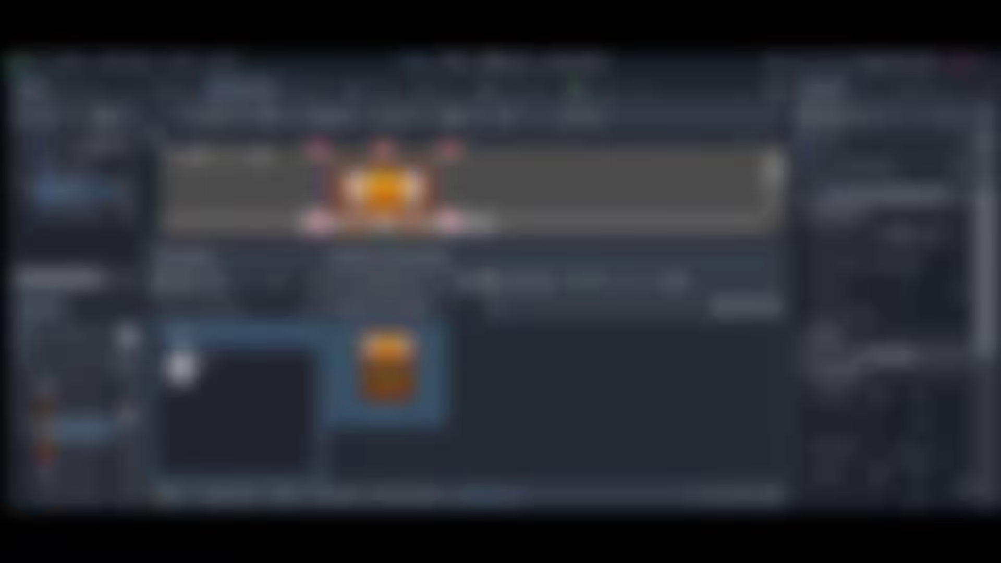
{"action": "left_click", "coordinate": [180, 378]}
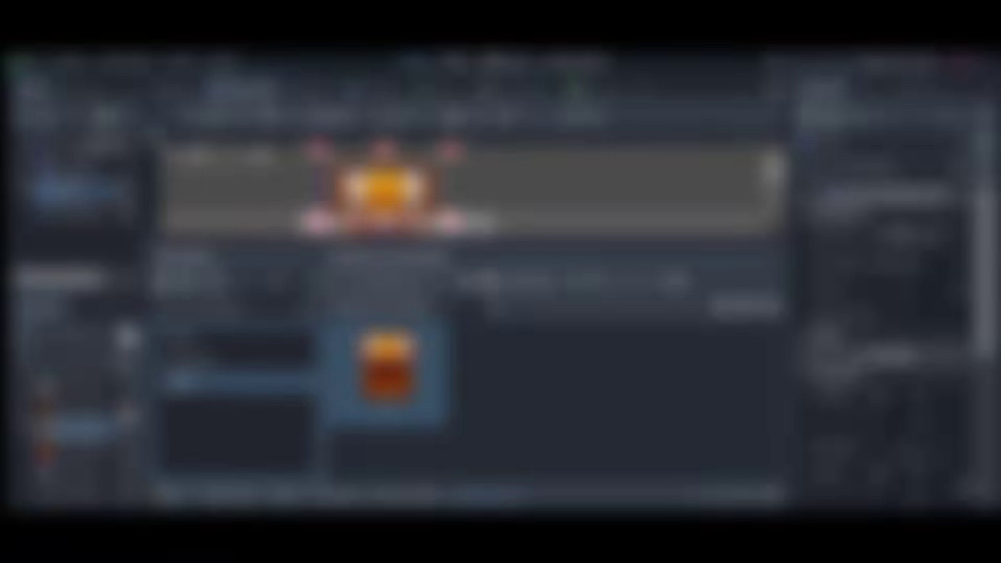